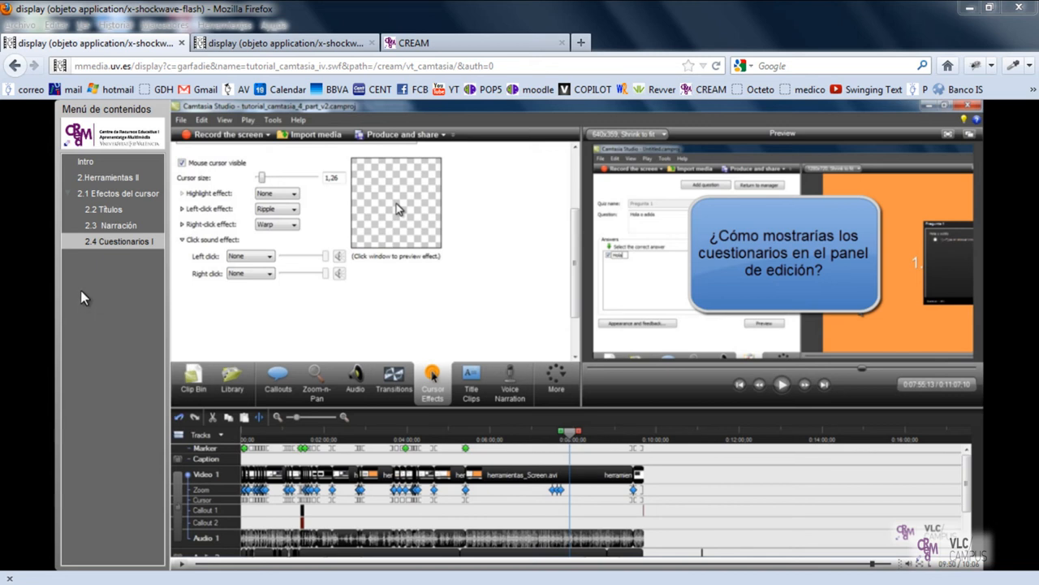
Step: Switch from the browser to the tutorial_camtasia_4_part_v2 project in Camtasia Studio and move the playhead to 0:00:24;05
{"action": "left_click", "coordinate": [105, 241]}
{"action": "left_click", "coordinate": [969, 8]}
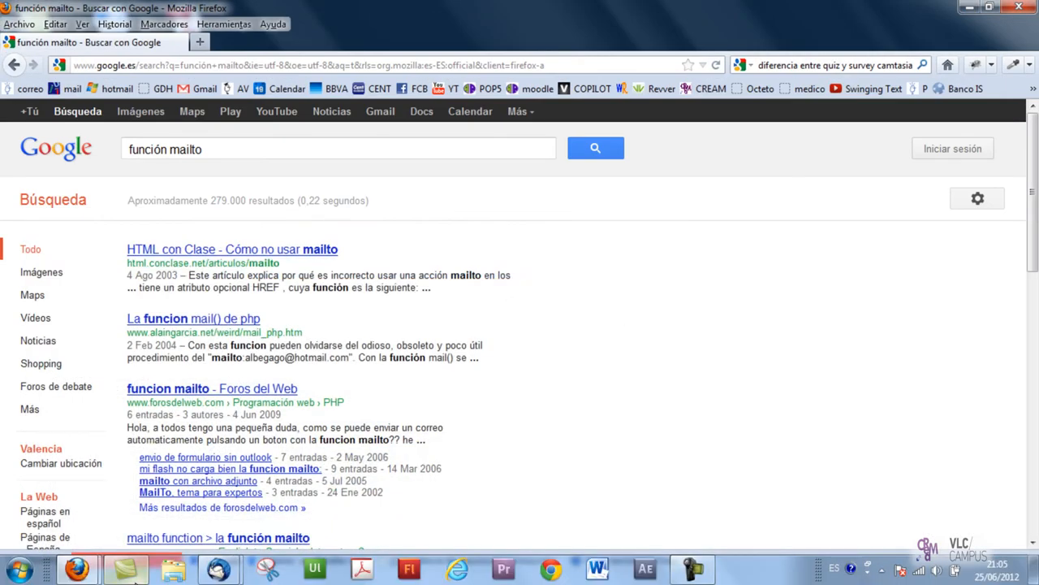
{"action": "left_click", "coordinate": [135, 578]}
{"action": "left_click_drag", "start_coordinate": [514, 158], "coordinate": [512, 211]}
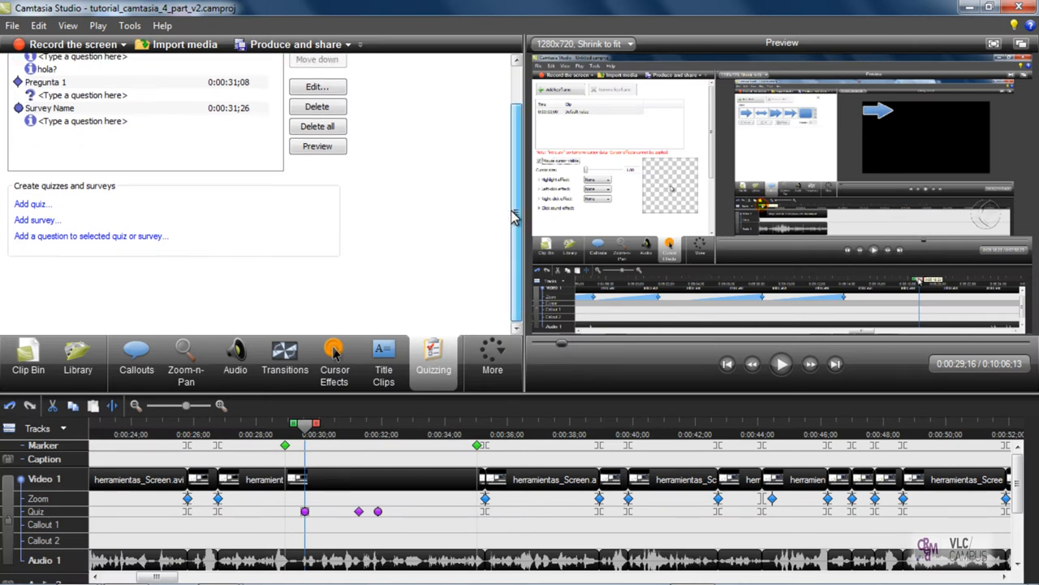
{"action": "left_click", "coordinate": [136, 424]}
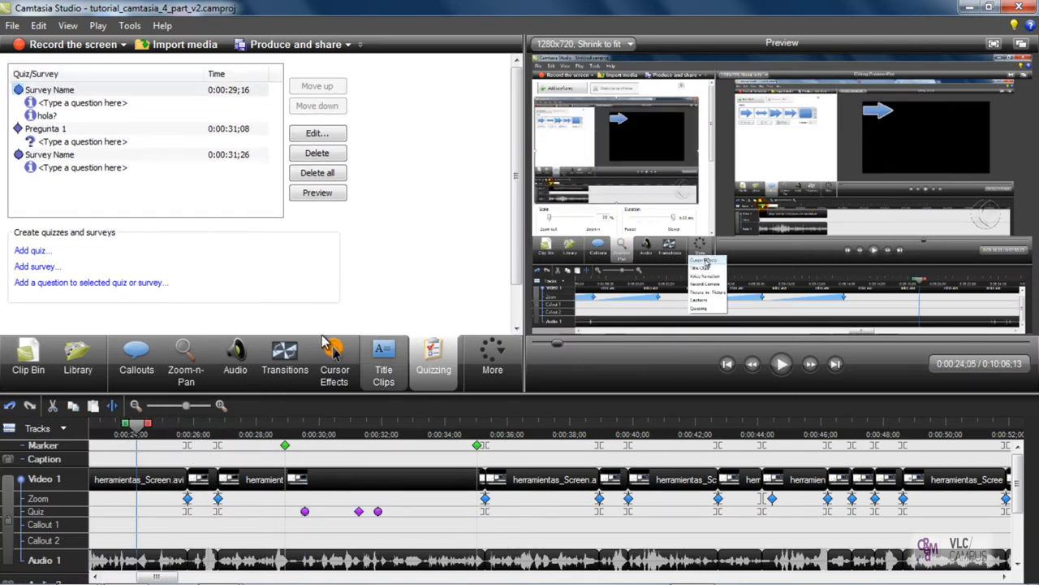
Step: Browse the transitions and the additional editing tools, and open the Quizzing tools
{"action": "left_click", "coordinate": [289, 371]}
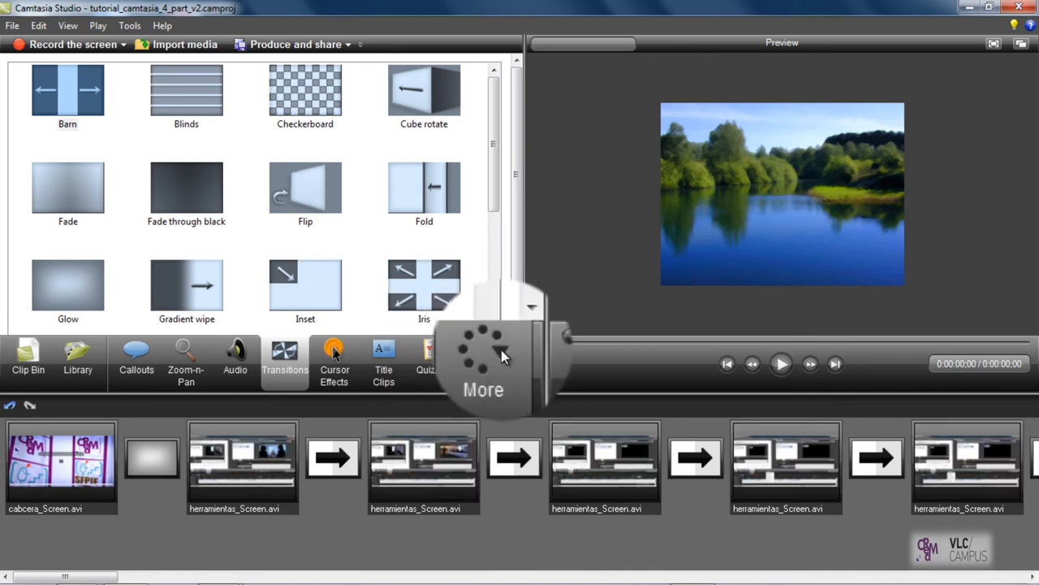
{"action": "left_click", "coordinate": [500, 349]}
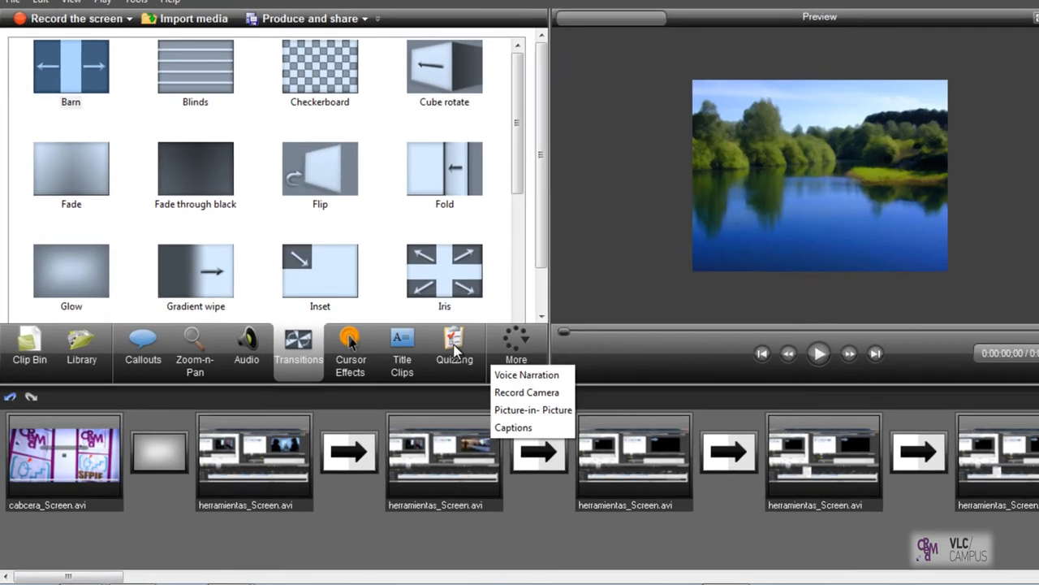
{"action": "left_click", "coordinate": [437, 360]}
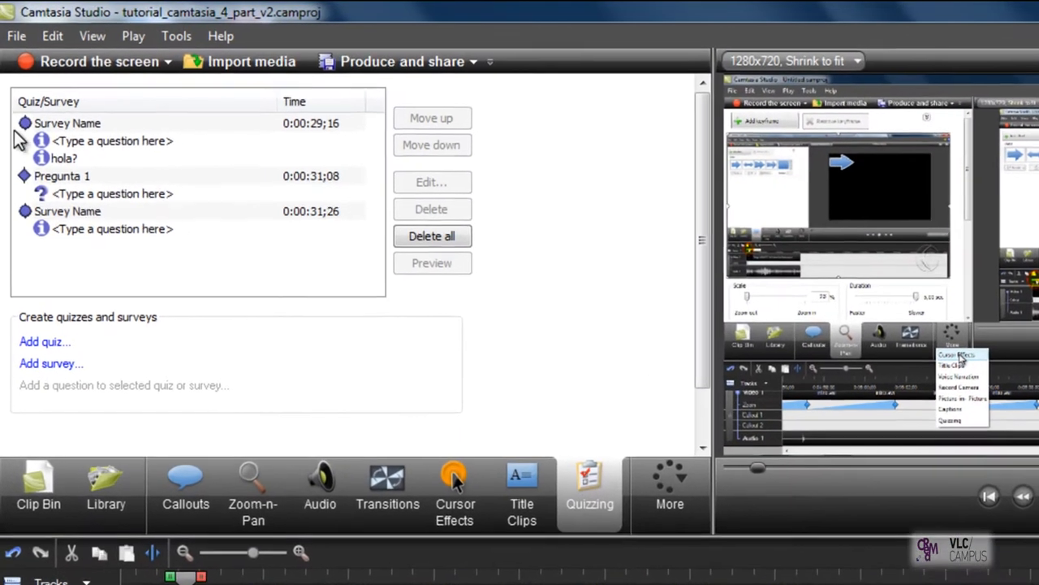
Step: Delete the last survey in the quiz list, and delete all remaining quizzes and surveys from the project
{"action": "left_click", "coordinate": [16, 92]}
{"action": "left_click", "coordinate": [75, 183]}
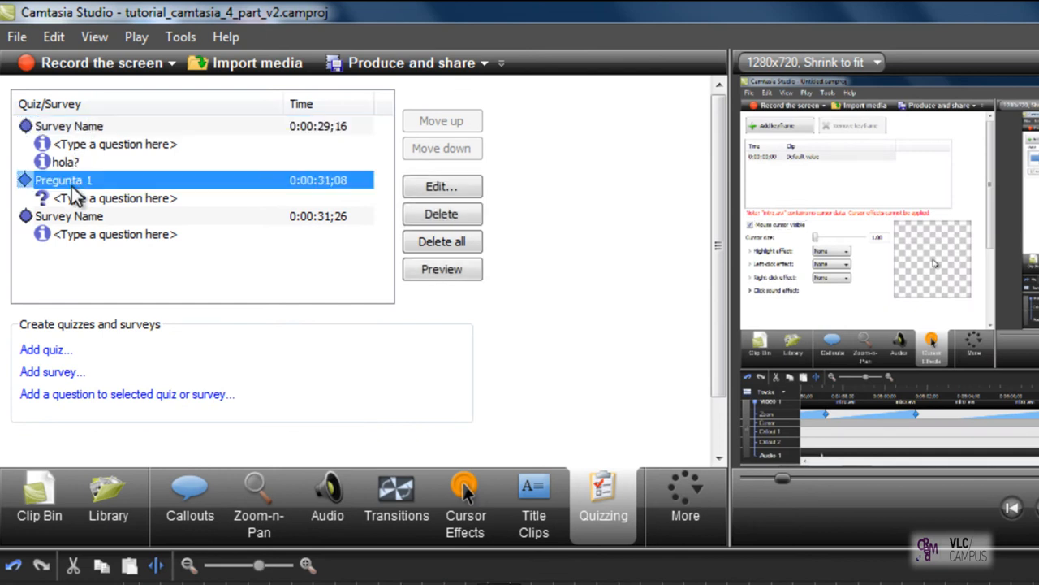
{"action": "left_click", "coordinate": [81, 216]}
{"action": "left_click", "coordinate": [88, 182]}
{"action": "left_click", "coordinate": [98, 216]}
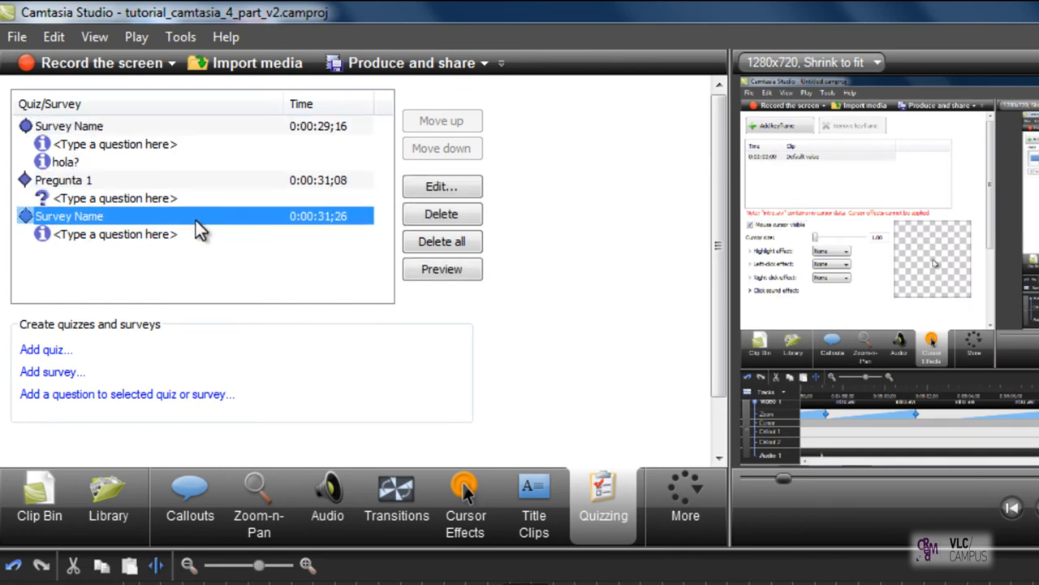
{"action": "left_click", "coordinate": [455, 217]}
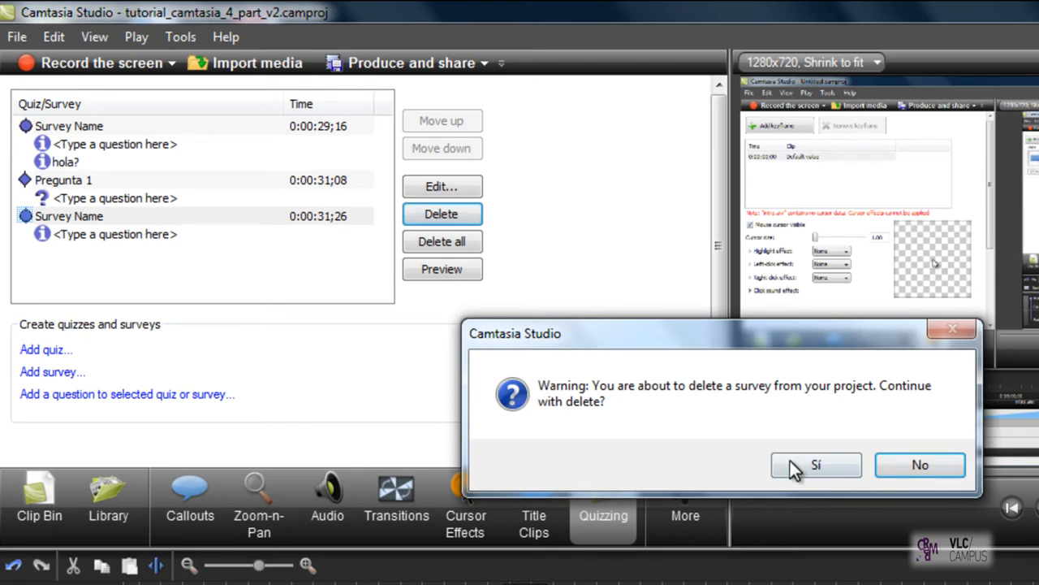
{"action": "left_click", "coordinate": [790, 460]}
{"action": "left_click", "coordinate": [442, 241]}
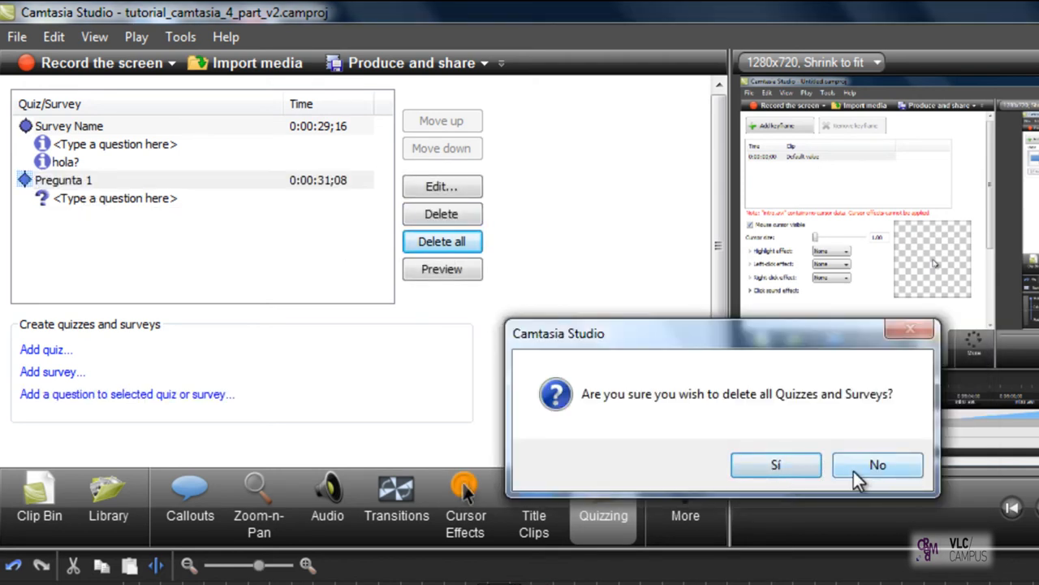
{"action": "left_click", "coordinate": [749, 461]}
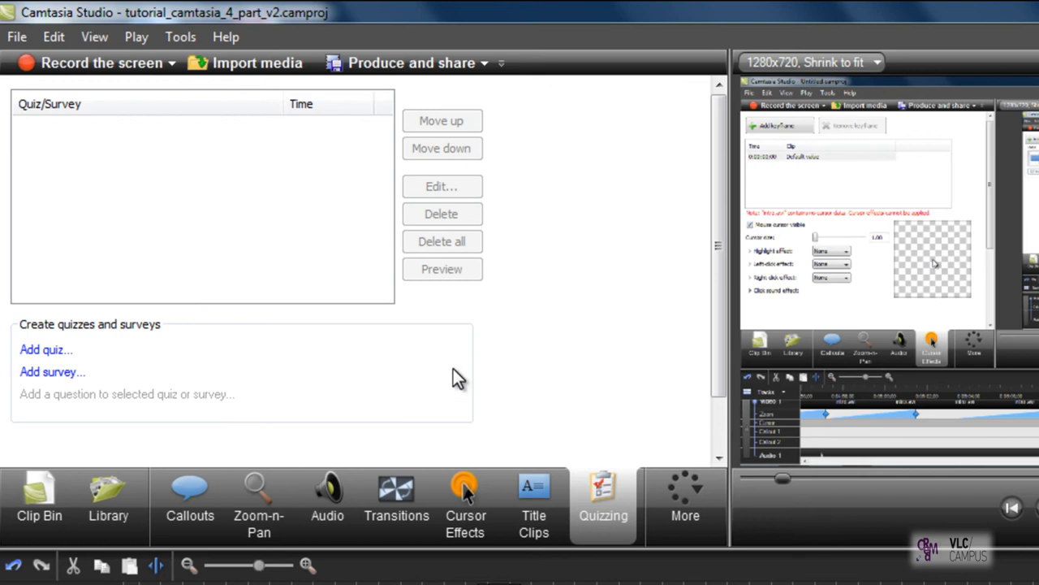
Step: Add a quiz and name it "Pregunta 1"
{"action": "left_click", "coordinate": [69, 351]}
{"action": "left_click_drag", "start_coordinate": [685, 261], "coordinate": [445, 151]}
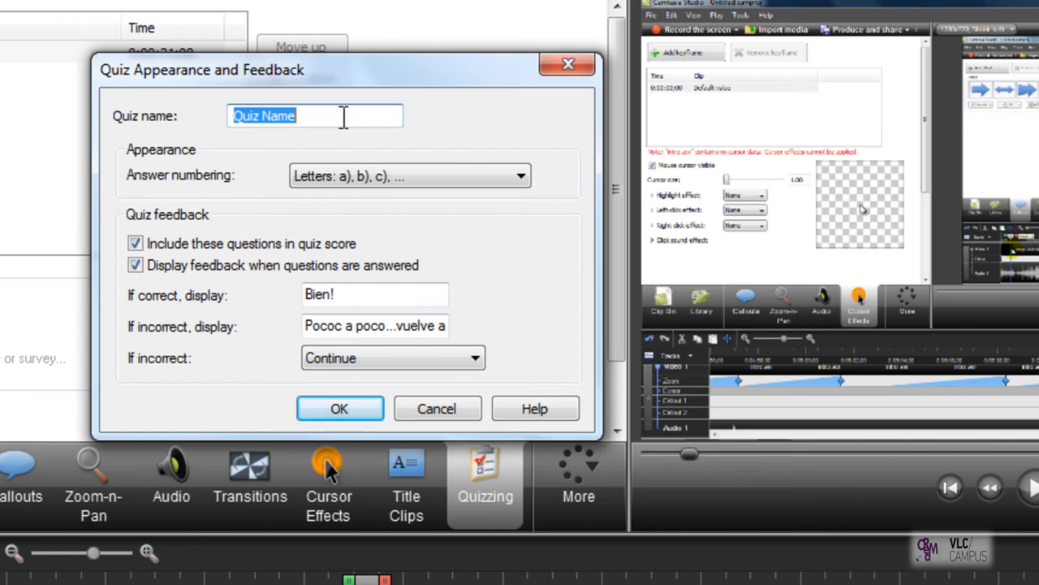
{"action": "type", "text": "Pregunta 1"}
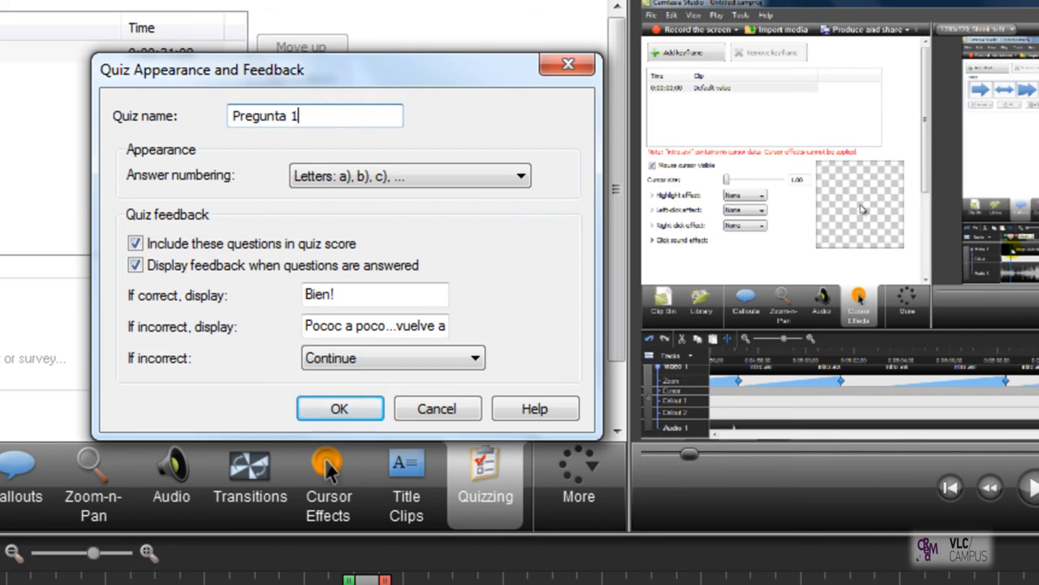
Step: Choose lettered answer numbering for the quiz and correct the start of the incorrect-answer feedback to "Poco a poco"
{"action": "left_click_drag", "start_coordinate": [336, 62], "coordinate": [335, 38]}
{"action": "left_click", "coordinate": [424, 148]}
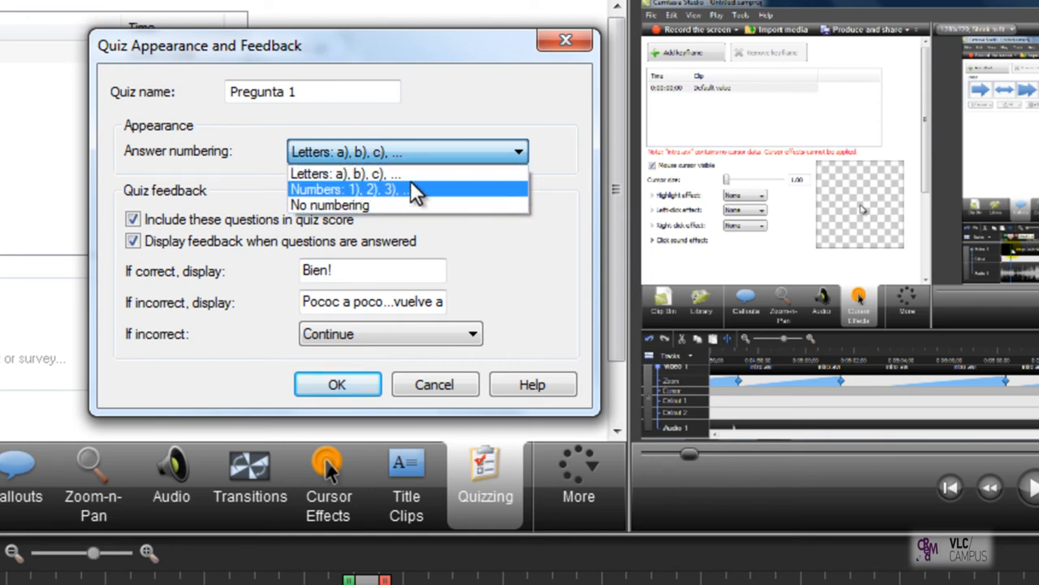
{"action": "left_click", "coordinate": [347, 208]}
{"action": "scroll", "coordinate": [376, 159], "scroll_direction": "up", "scroll_amount": 2}
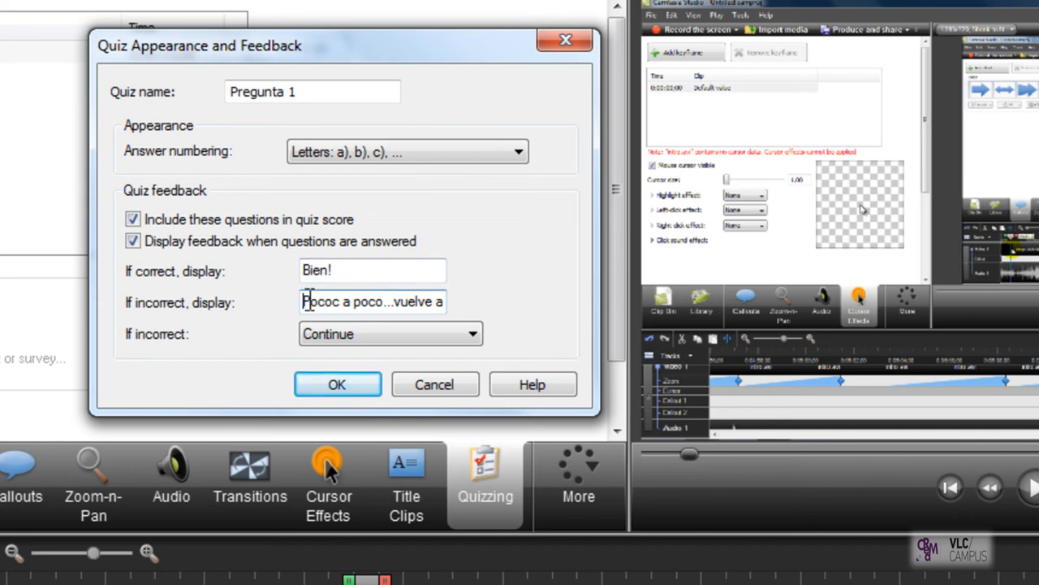
{"action": "left_click", "coordinate": [341, 302]}
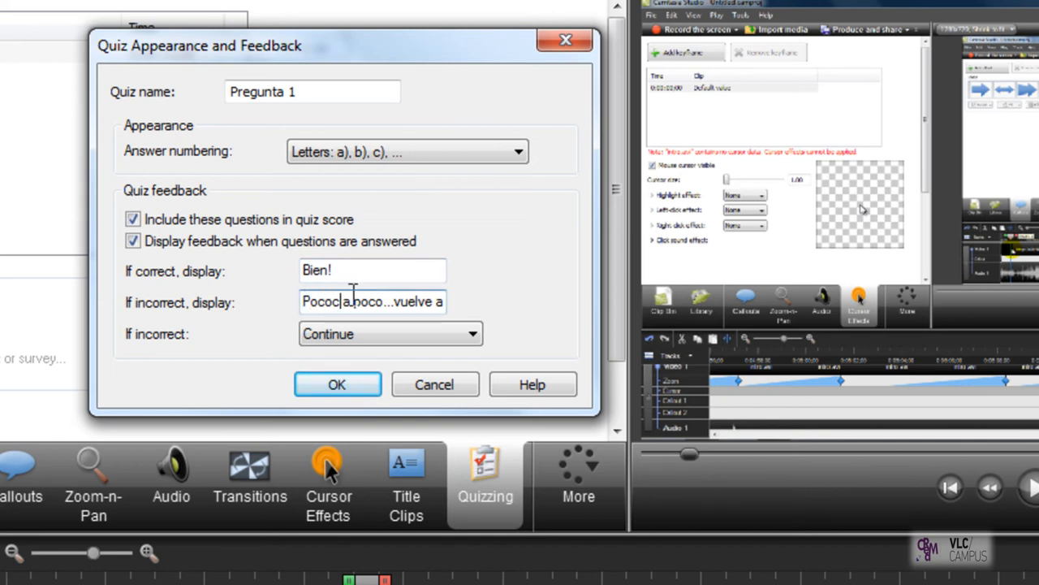
{"action": "key", "text": "BackSpace"}
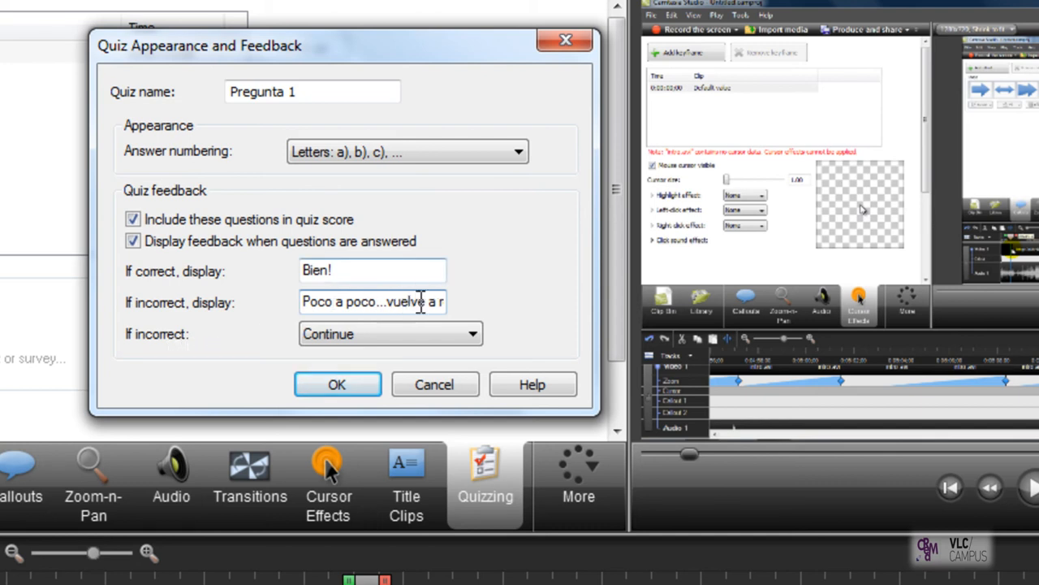
Step: Make incorrect answers jump to time 0:00:38;10 and accept the quiz settings
{"action": "left_click", "coordinate": [412, 334]}
{"action": "left_click", "coordinate": [408, 370]}
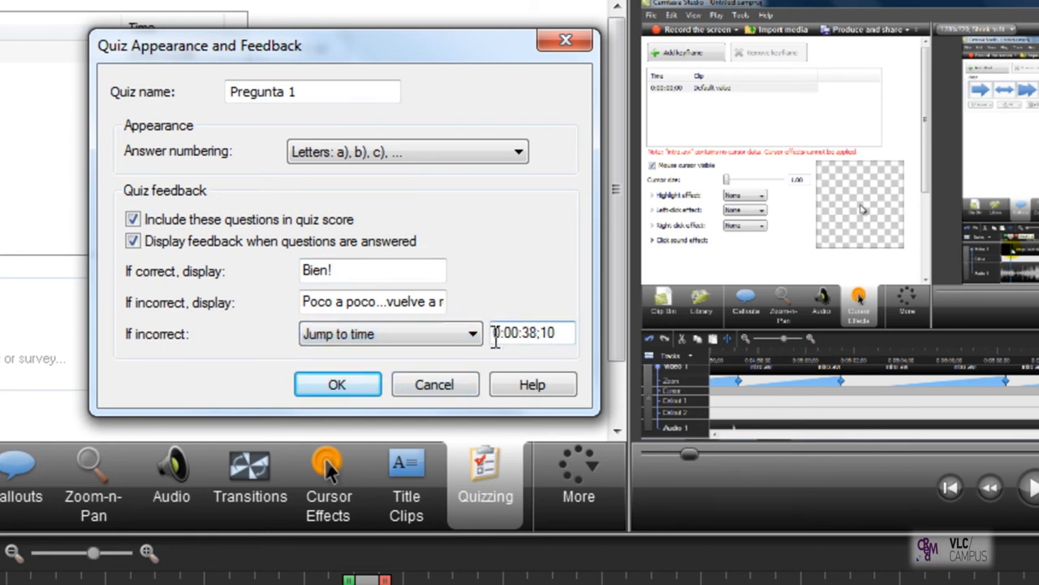
{"action": "left_click_drag", "start_coordinate": [565, 335], "coordinate": [542, 323]}
{"action": "left_click", "coordinate": [542, 339]}
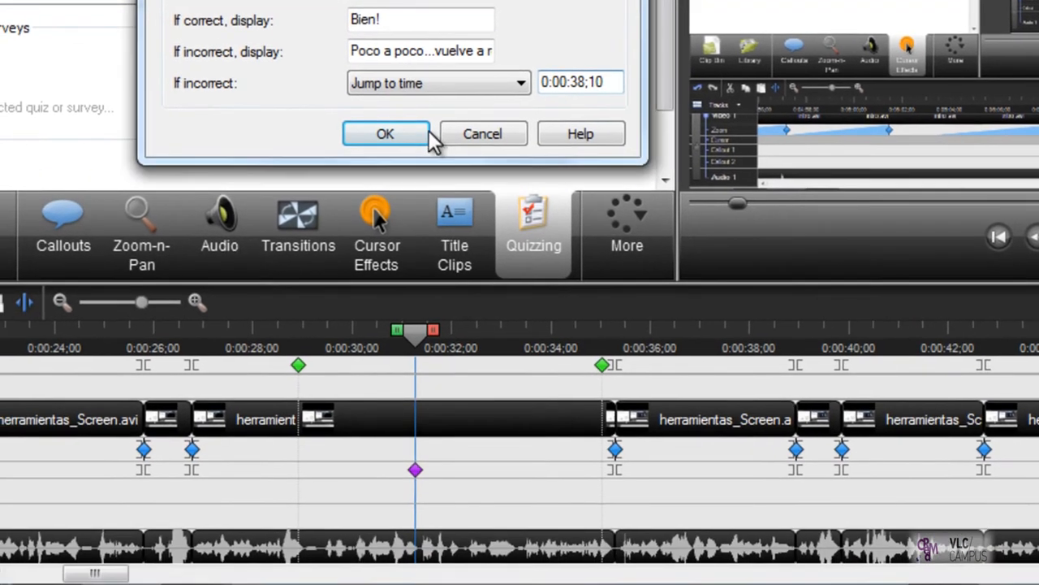
{"action": "left_click", "coordinate": [337, 384]}
Step: Try adding a quiz with the playhead at about 0:00:24;00 and its incorrect-answer action set to Jump to time
{"action": "left_click_drag", "start_coordinate": [52, 328], "coordinate": [48, 330]}
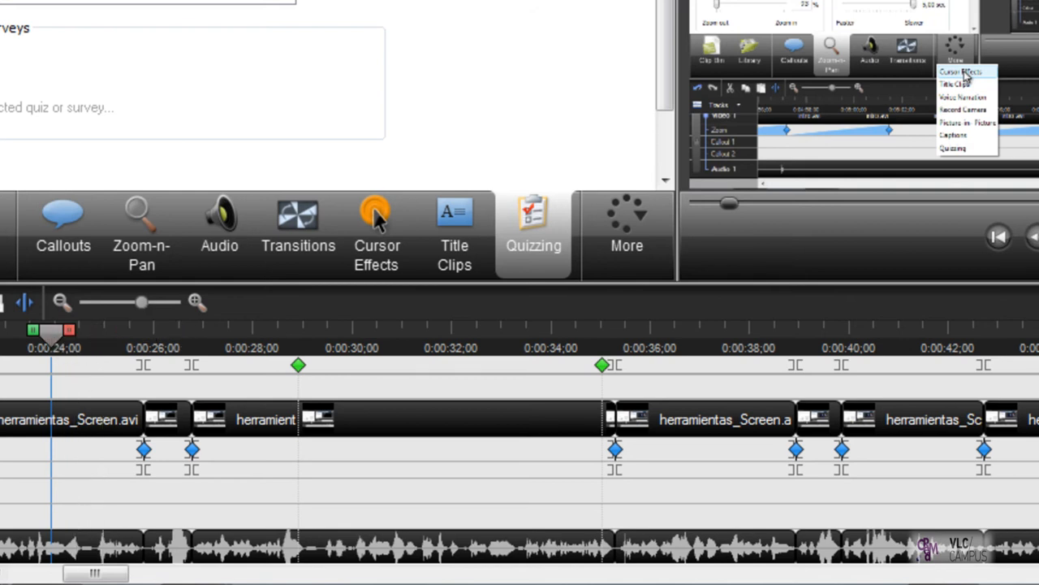
{"action": "left_click", "coordinate": [97, 3]}
{"action": "left_click", "coordinate": [747, 234]}
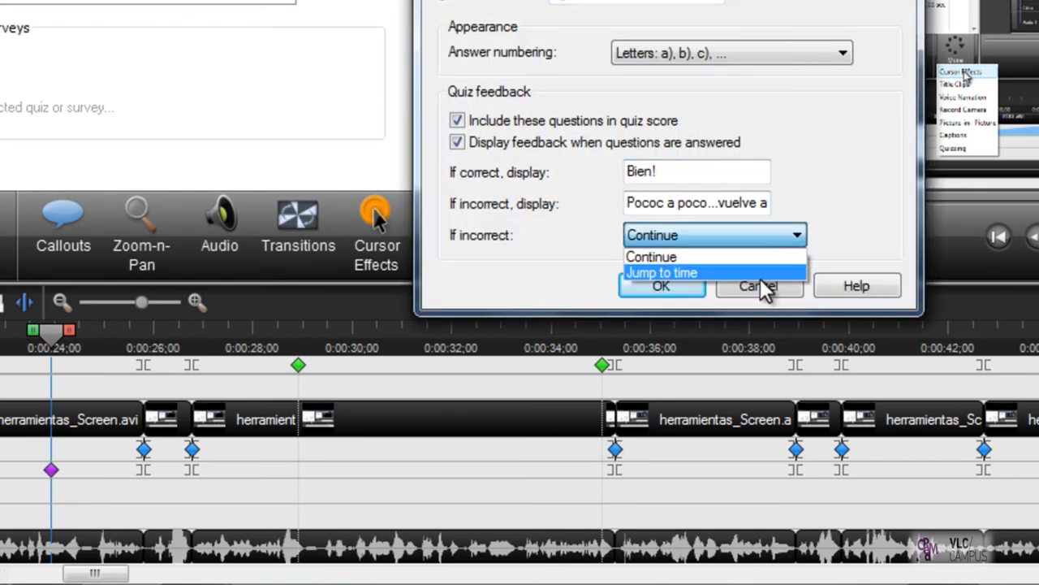
{"action": "left_click", "coordinate": [752, 272]}
{"action": "left_click", "coordinate": [821, 234]}
{"action": "left_click", "coordinate": [854, 234]}
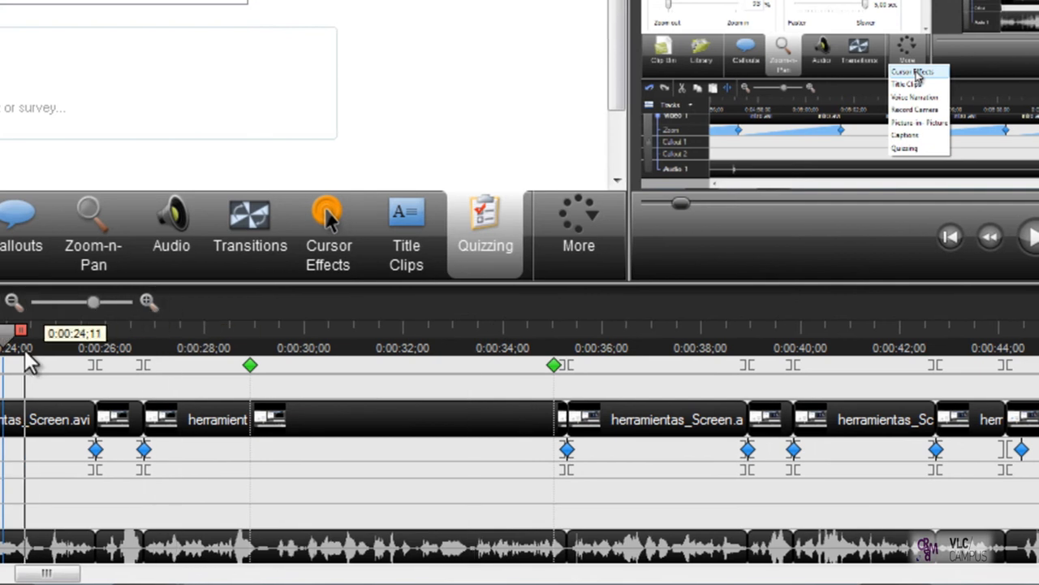
Step: Place the playhead at about 0:00:23;16 on the timeline and add a quiz there
{"action": "left_click", "coordinate": [149, 302]}
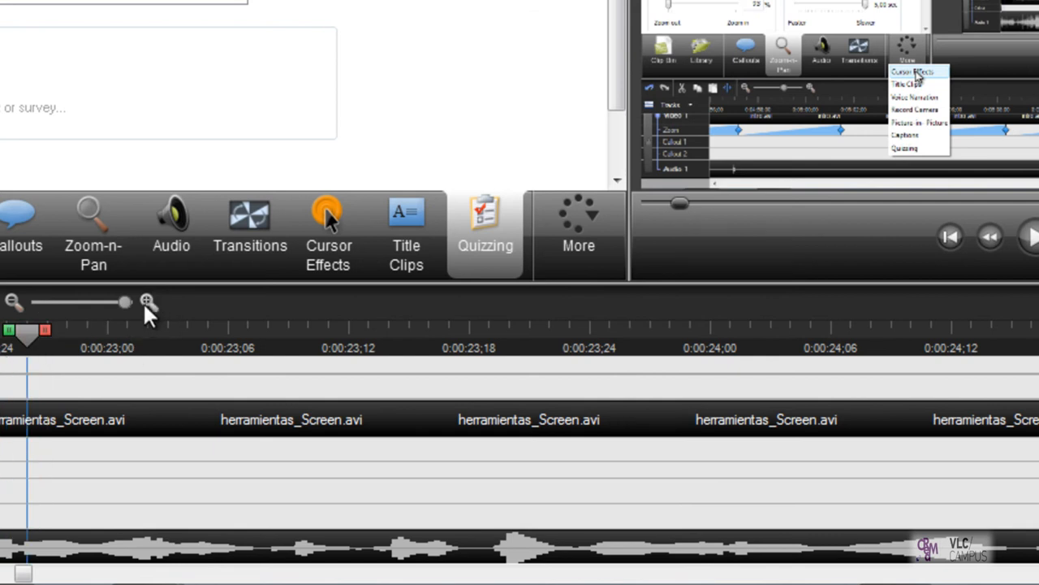
{"action": "left_click_drag", "start_coordinate": [25, 337], "coordinate": [409, 336]}
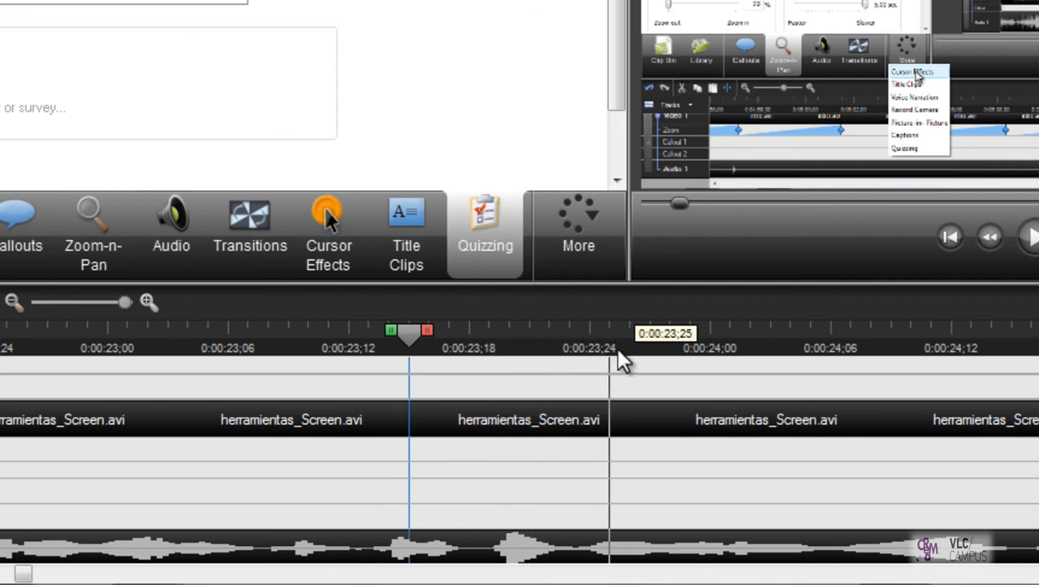
{"action": "key", "text": "Right"}
{"action": "left_click", "coordinate": [2, 93]}
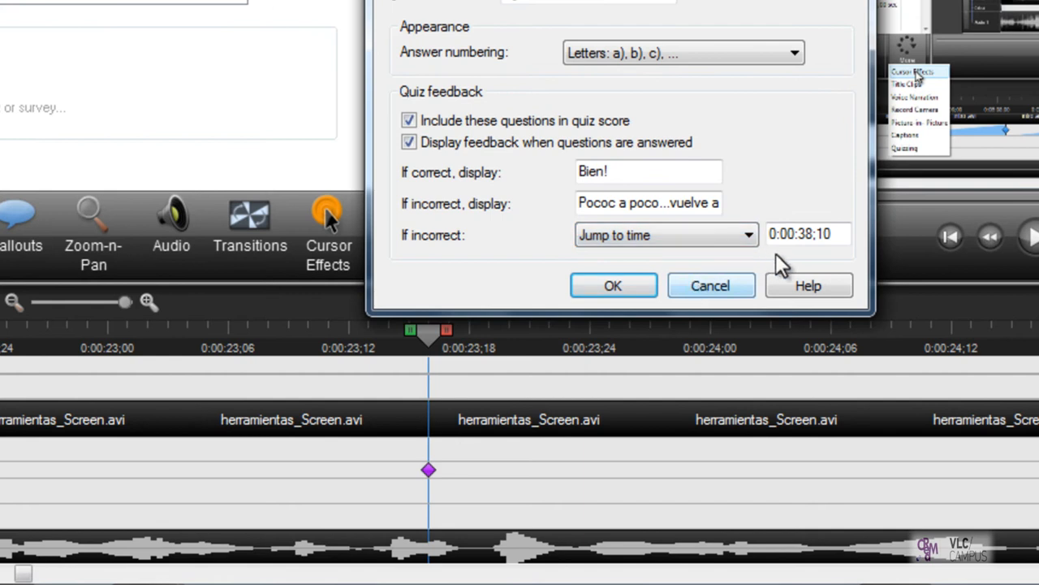
Step: Set the new quiz's incorrect-answer action to Jump to time at 0:00:38;10
{"action": "left_click_drag", "start_coordinate": [842, 235], "coordinate": [781, 233]}
{"action": "left_click", "coordinate": [784, 236]}
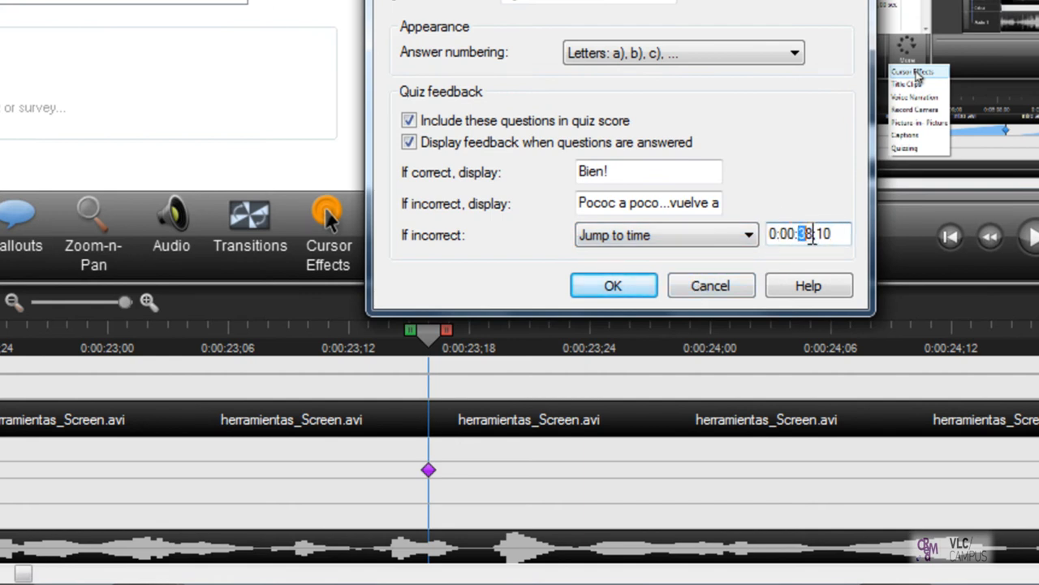
{"action": "left_click_drag", "start_coordinate": [837, 234], "coordinate": [807, 227]}
{"action": "left_click", "coordinate": [818, 232]}
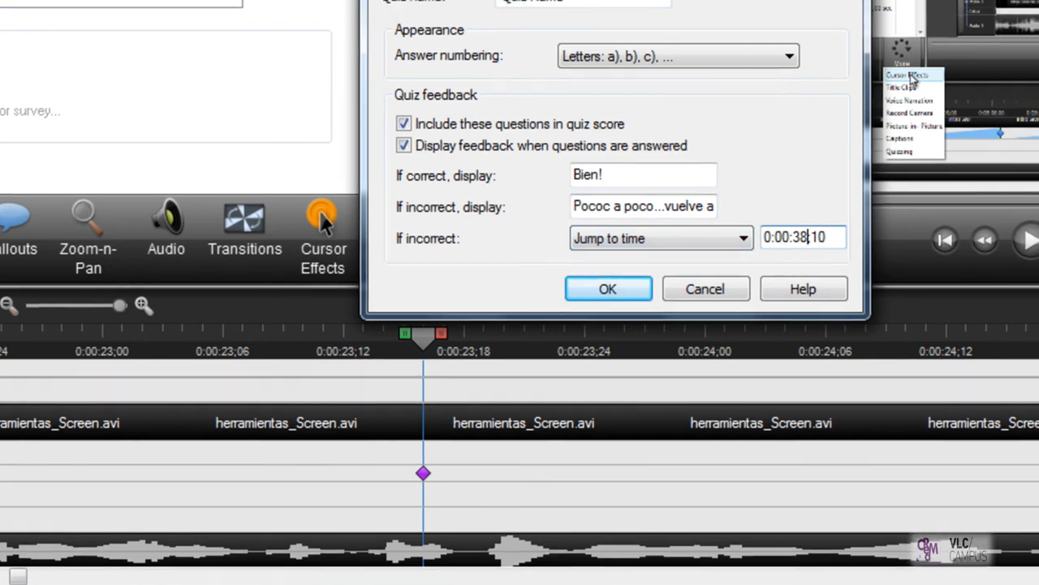
Step: Name the quiz "preg_1"
{"action": "left_click_drag", "start_coordinate": [580, 1], "coordinate": [497, 0]}
{"action": "type", "text": "preg "}
{"action": "type", "text": "1"}
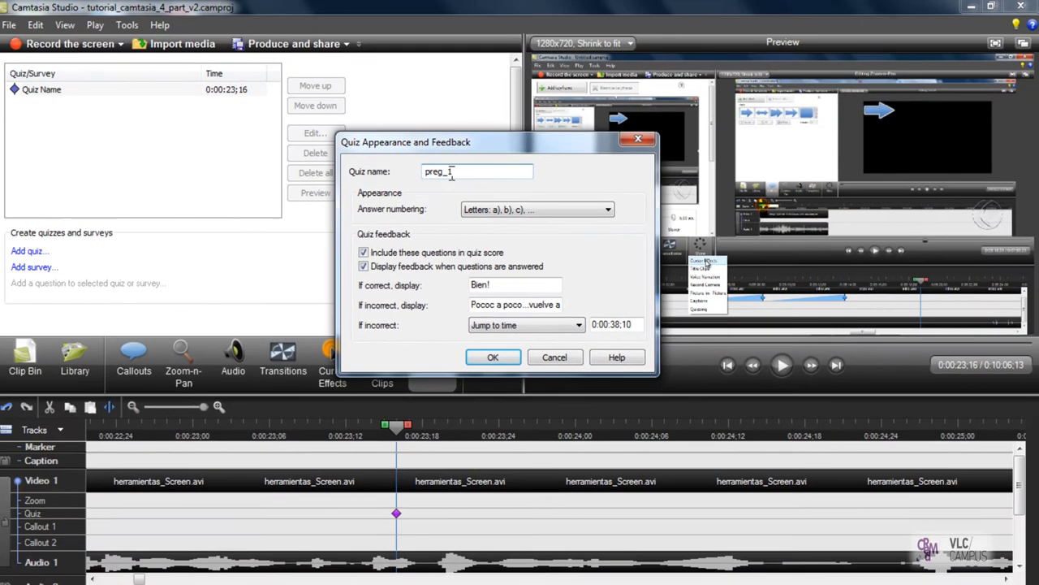
{"action": "left_click_drag", "start_coordinate": [452, 173], "coordinate": [420, 168]}
{"action": "left_click", "coordinate": [446, 176]}
{"action": "left_click", "coordinate": [439, 176]}
{"action": "left_click", "coordinate": [79, 571]}
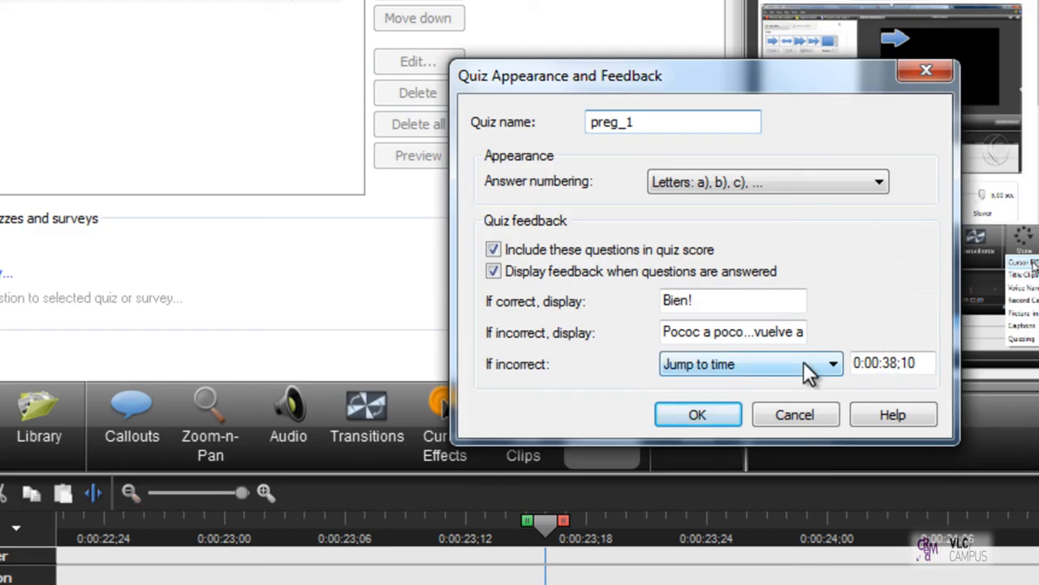
Step: Set the quiz's incorrect-answer action to Continue and accept the appearance and feedback settings
{"action": "left_click", "coordinate": [800, 366]}
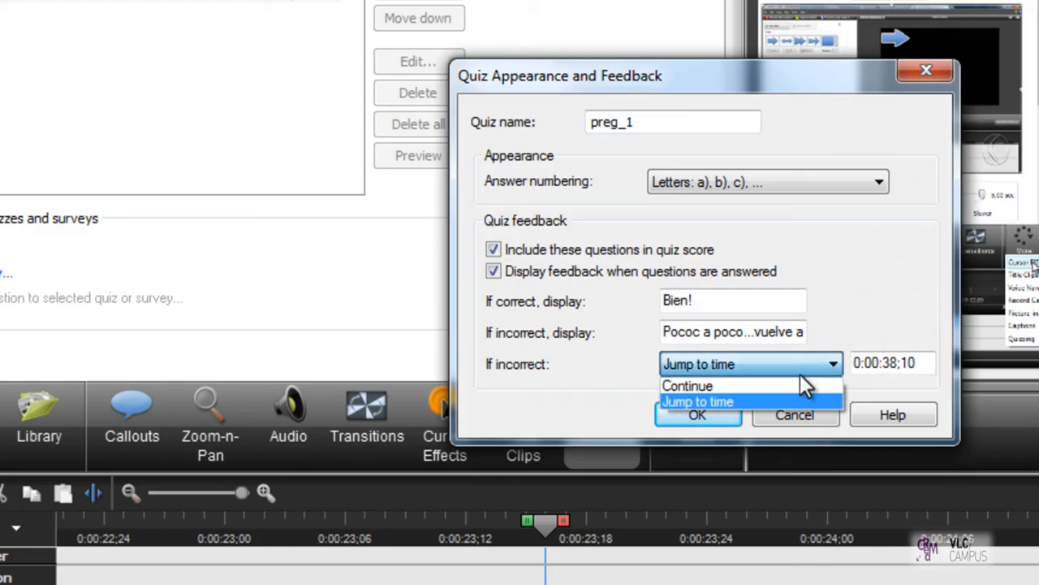
{"action": "left_click", "coordinate": [792, 382]}
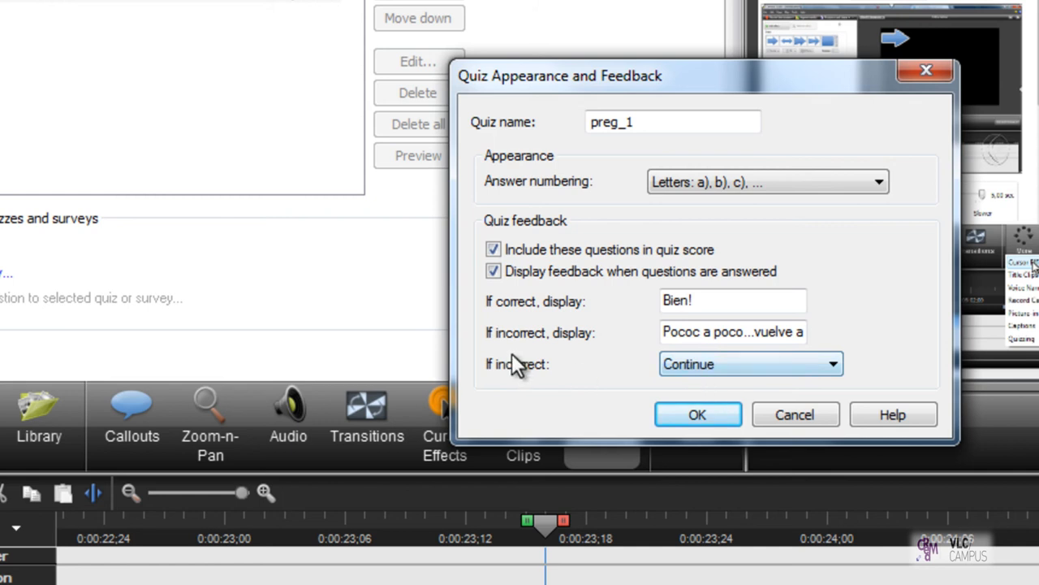
{"action": "left_click", "coordinate": [713, 413]}
Step: Choose Fill in the blank as the question type for the quiz
{"action": "left_click_drag", "start_coordinate": [775, 225], "coordinate": [503, 80]}
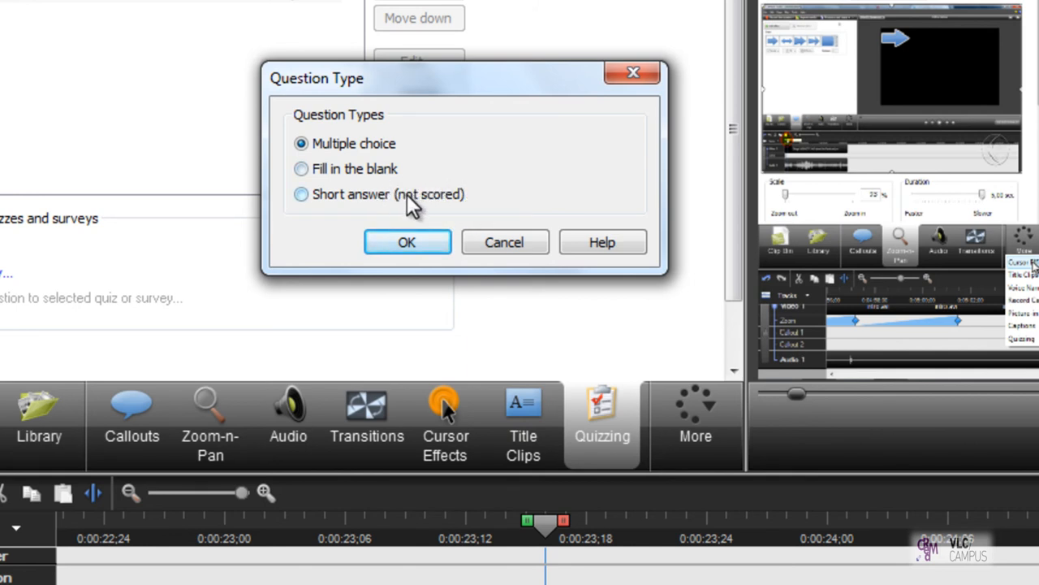
{"action": "left_click", "coordinate": [385, 174]}
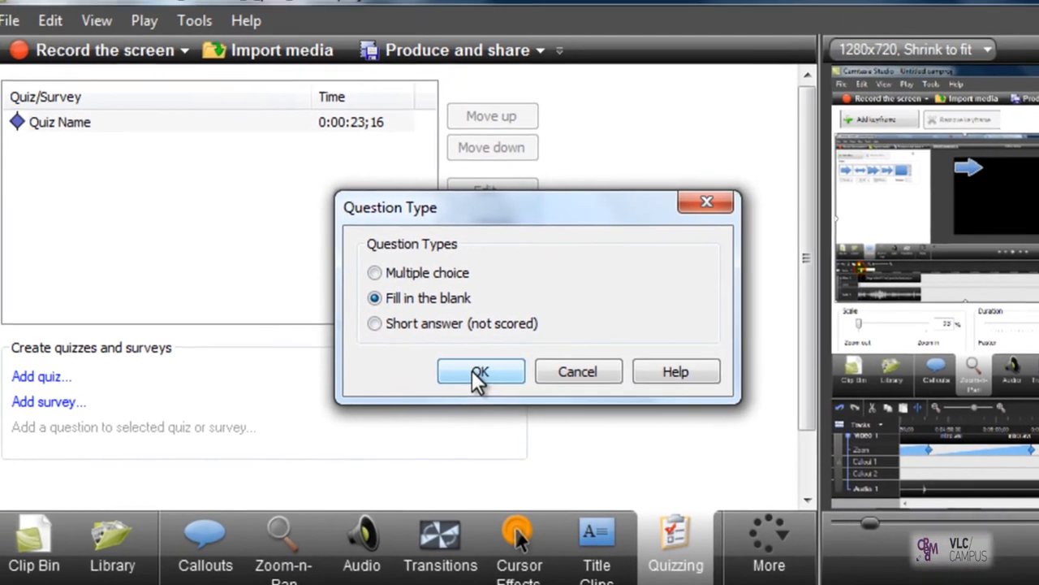
{"action": "left_click", "coordinate": [474, 374]}
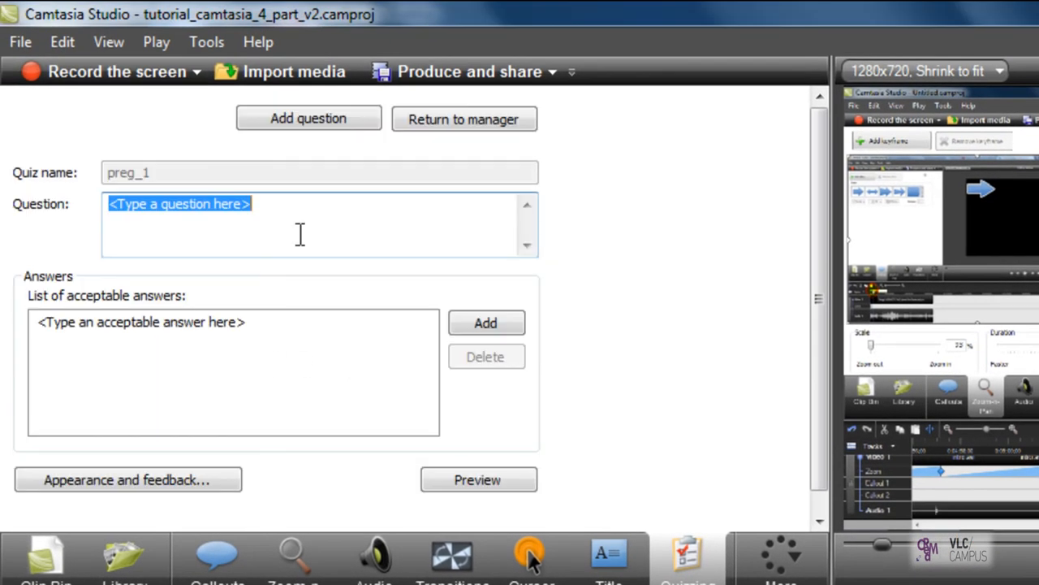
Step: Set the question text to "¿Como se llama la herramienta con la que podemos hacer llamadas en Camtasia?"
{"action": "type", "text": "Hola?"}
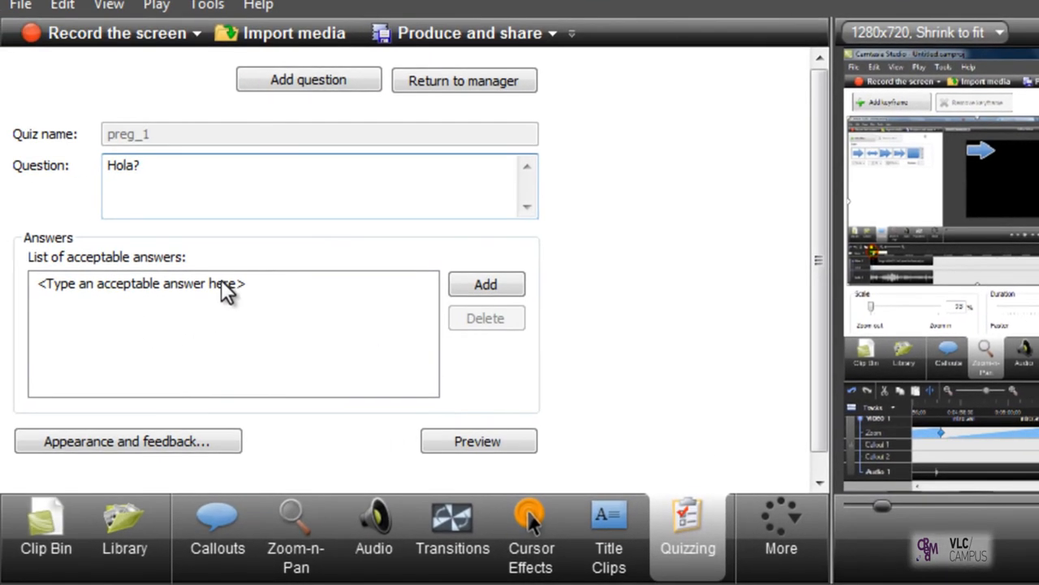
{"action": "left_click", "coordinate": [215, 284]}
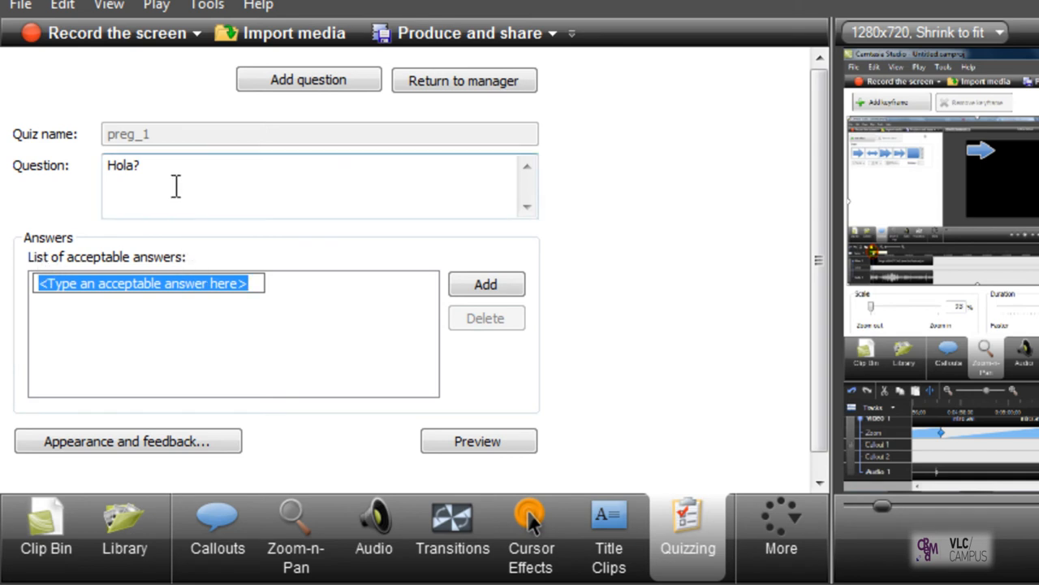
{"action": "double_click", "coordinate": [122, 165]}
{"action": "type", "text": "¿Como se llama la herramienta con la que podemos hacer llamadas en Camtasia?"}
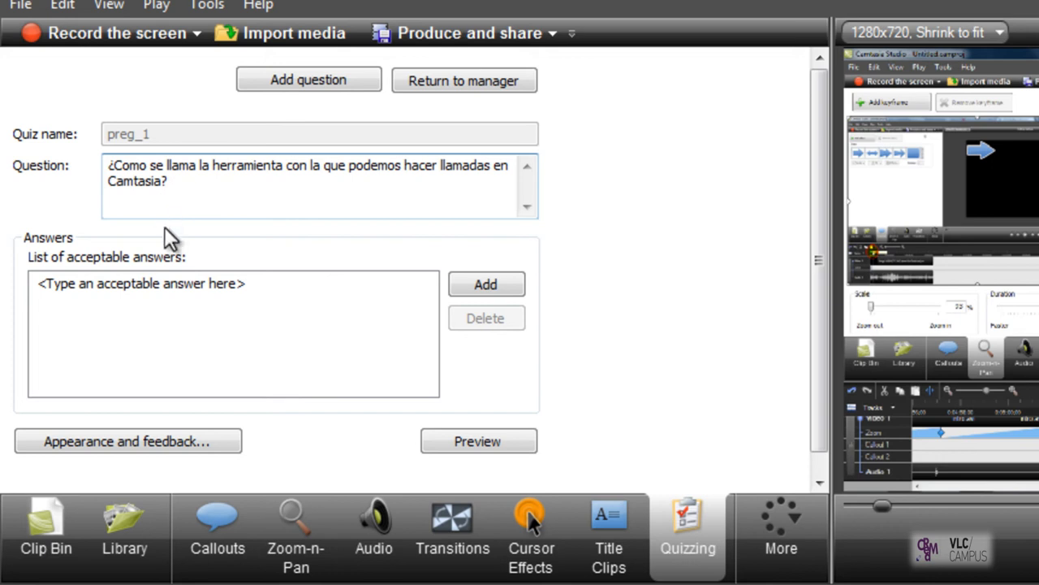
Step: Enter "Callout", "Callouts" and "CALLOUT" as the question's acceptable answers
{"action": "double_click", "coordinate": [171, 278]}
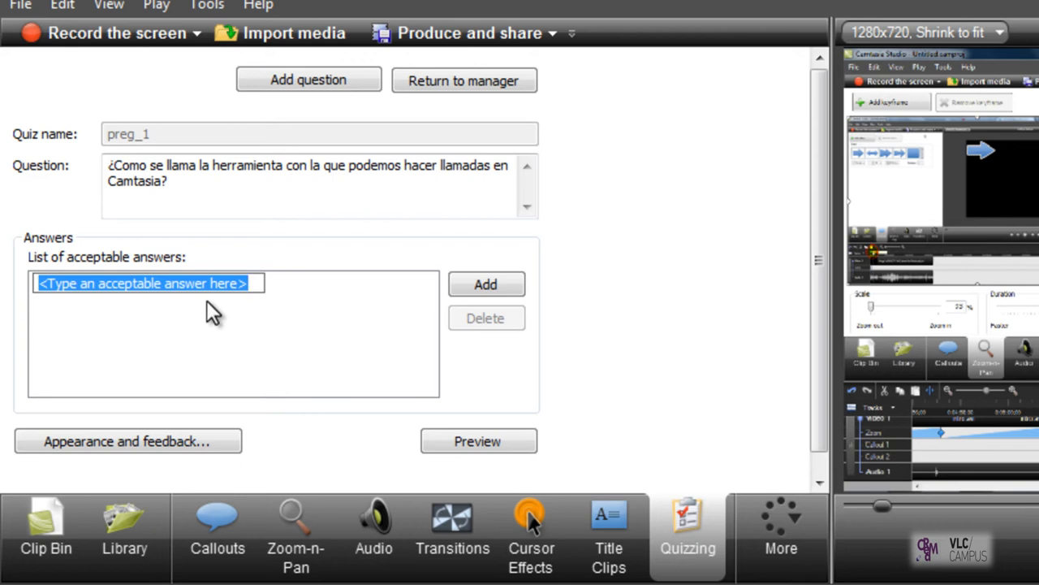
{"action": "type", "text": "Call"}
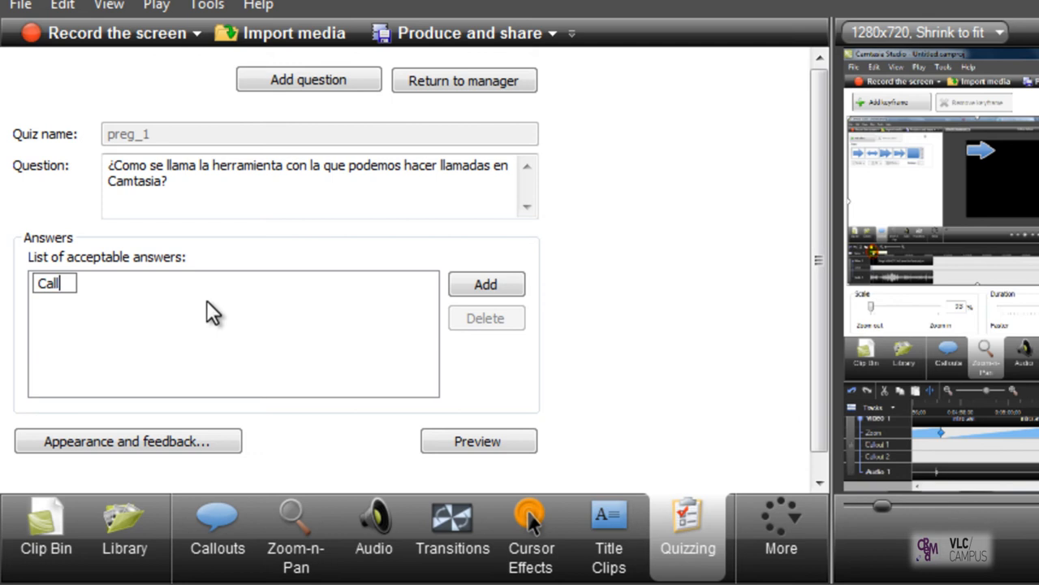
{"action": "type", "text": "out"}
{"action": "left_click", "coordinate": [466, 284]}
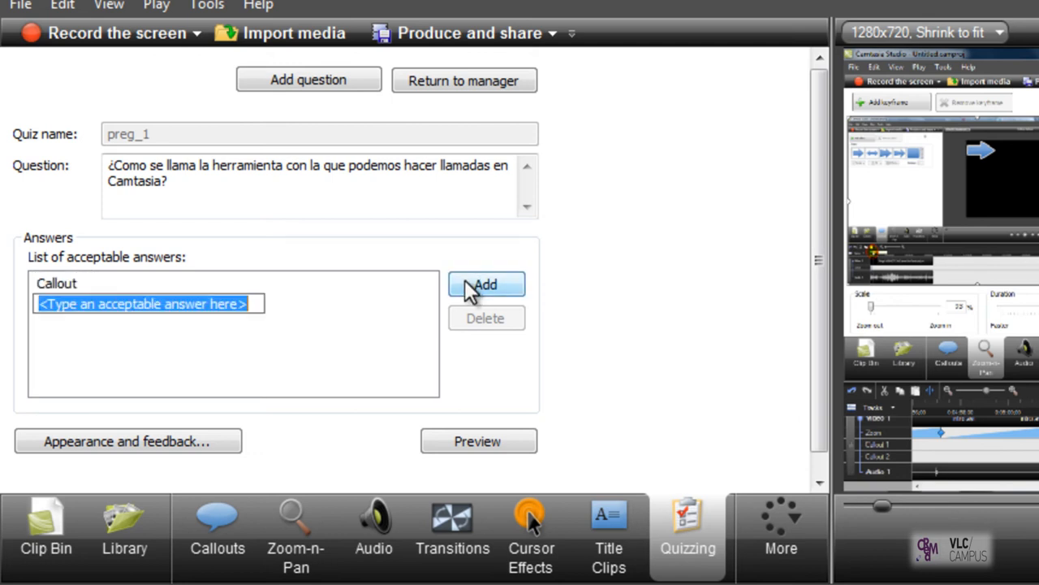
{"action": "type", "text": "Callaou"}
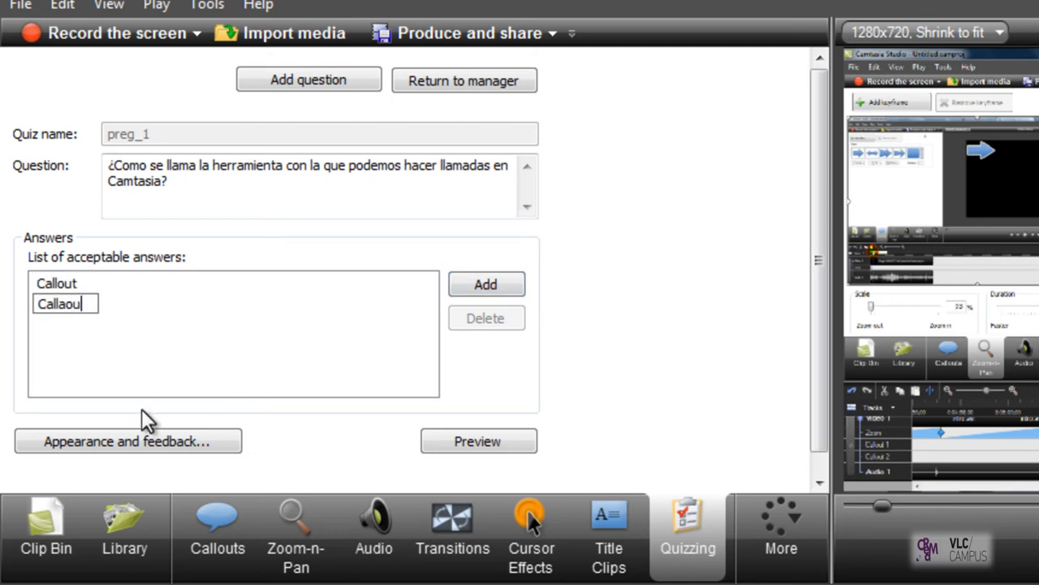
{"action": "type", "text": "ts"}
{"action": "key", "text": "Return"}
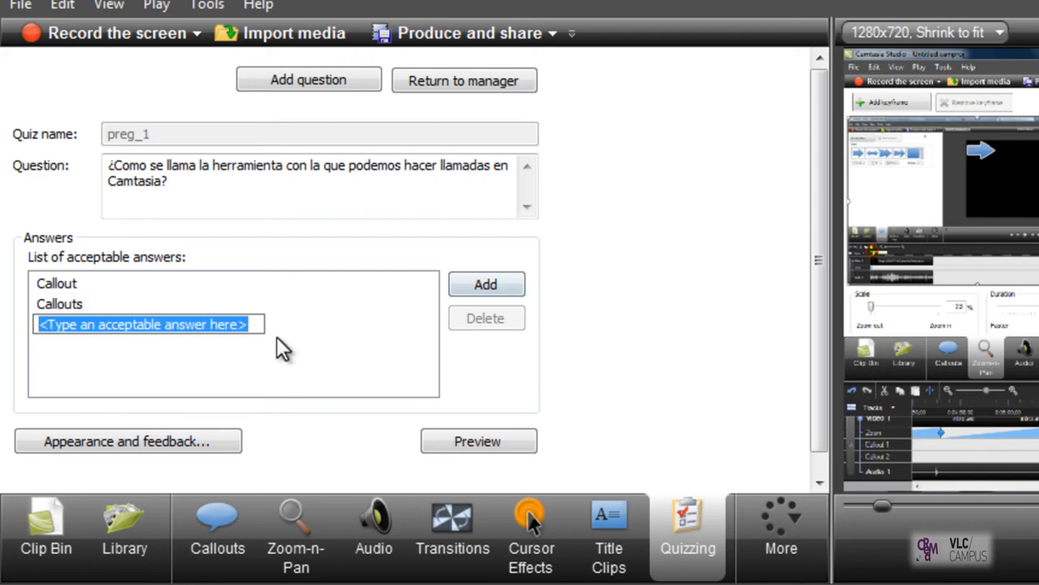
{"action": "type", "text": "CALLOUT"}
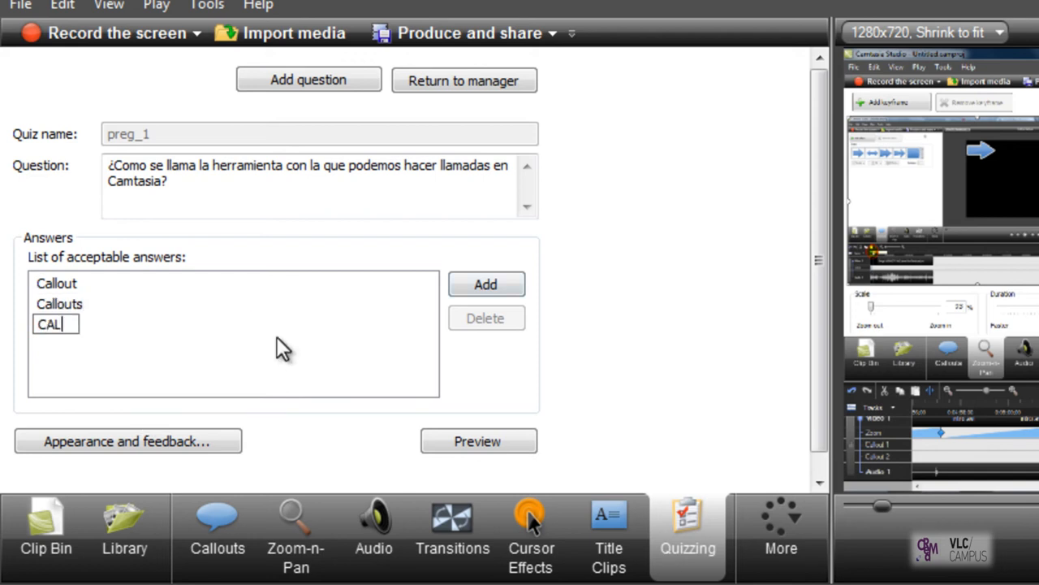
{"action": "key", "text": "Return"}
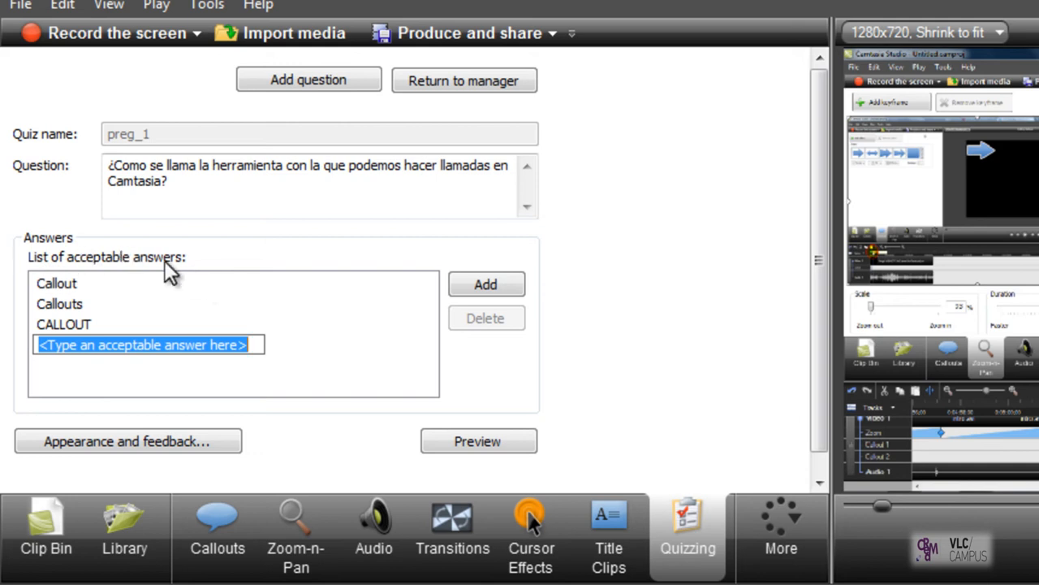
{"action": "key", "text": "shift+Tab"}
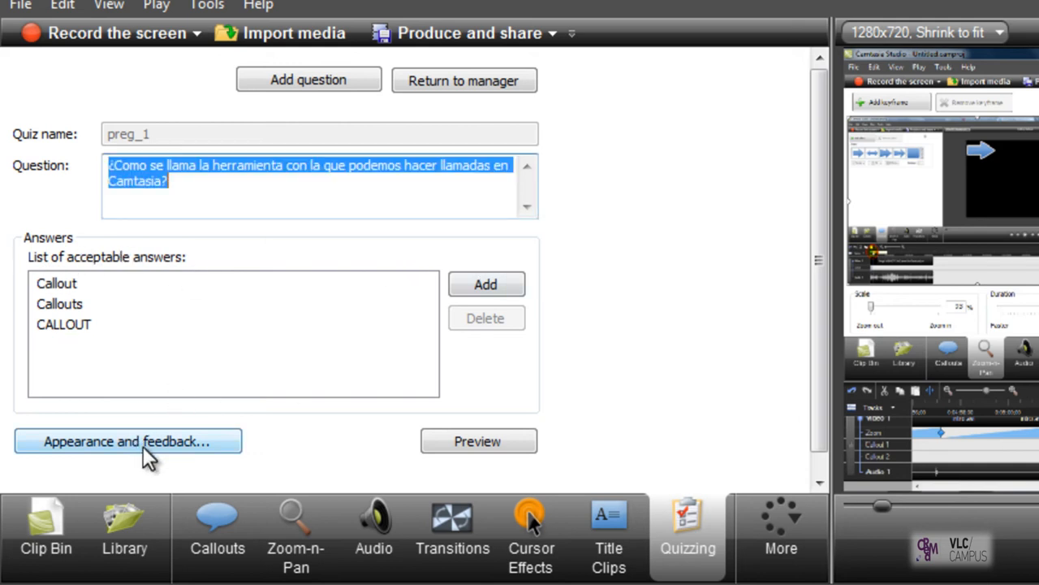
Step: Set the fill-in-the-blank question's appearance and feedback to Customize this question and accept the settings
{"action": "left_click", "coordinate": [116, 445]}
{"action": "left_click_drag", "start_coordinate": [663, 239], "coordinate": [390, 108]}
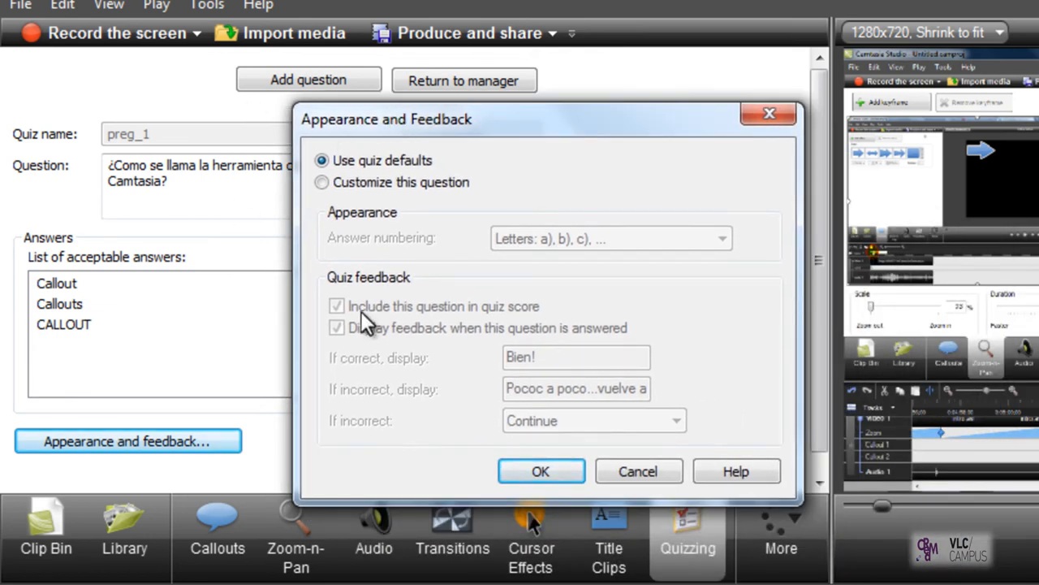
{"action": "left_click", "coordinate": [339, 184]}
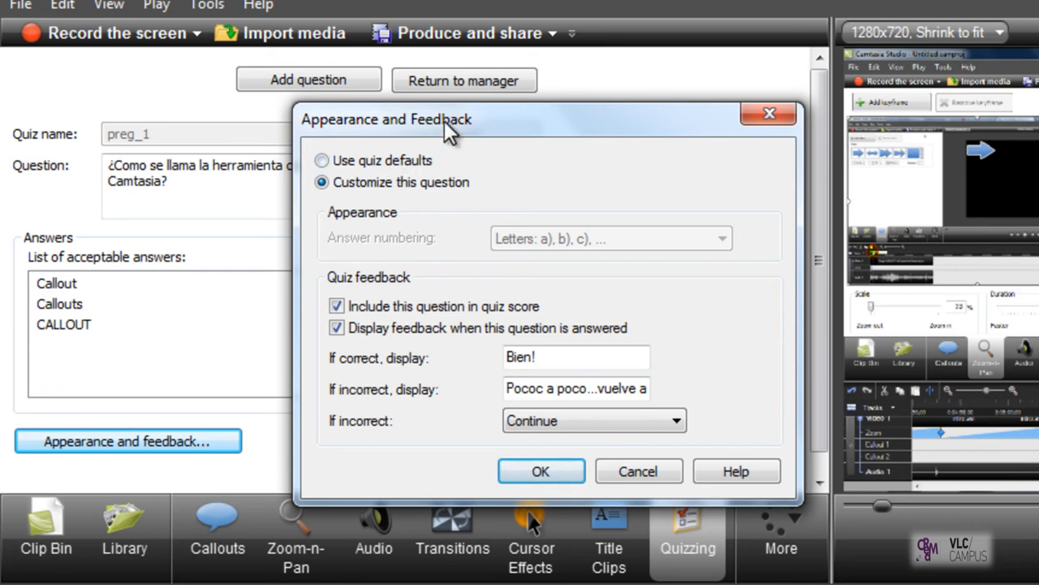
{"action": "left_click_drag", "start_coordinate": [444, 121], "coordinate": [863, 93]}
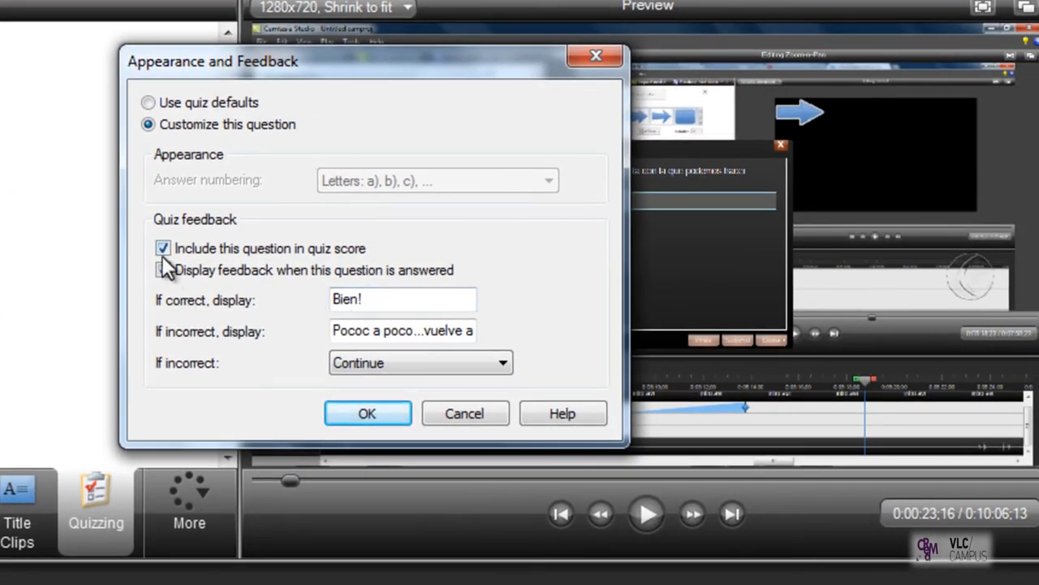
{"action": "left_click", "coordinate": [163, 269]}
{"action": "left_click", "coordinate": [363, 414]}
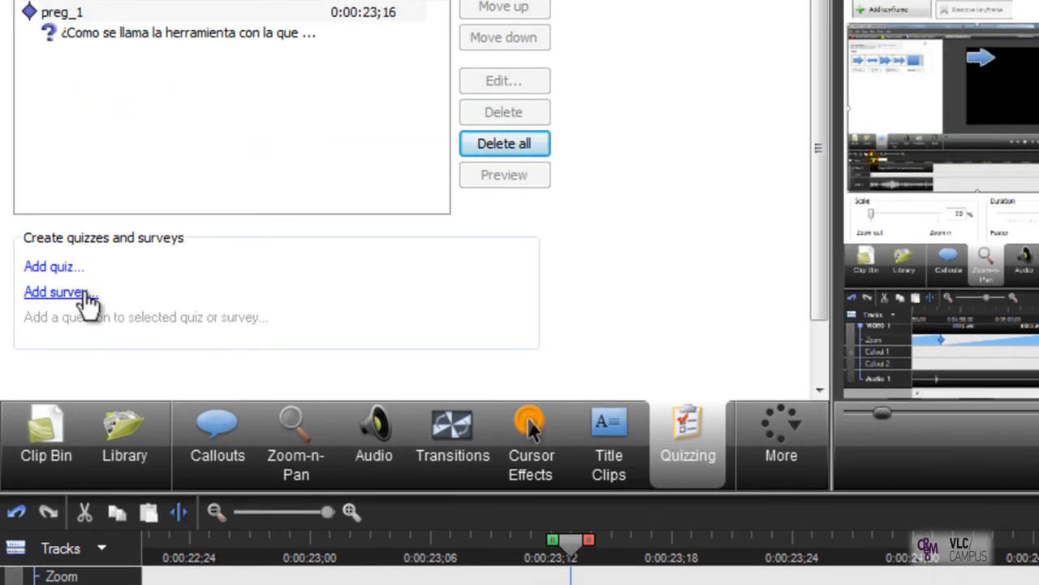
Step: Add a survey named "PREGUNTA 2" with its answer numbering set to Numbers: 1), 2), 3)
{"action": "left_click", "coordinate": [85, 294]}
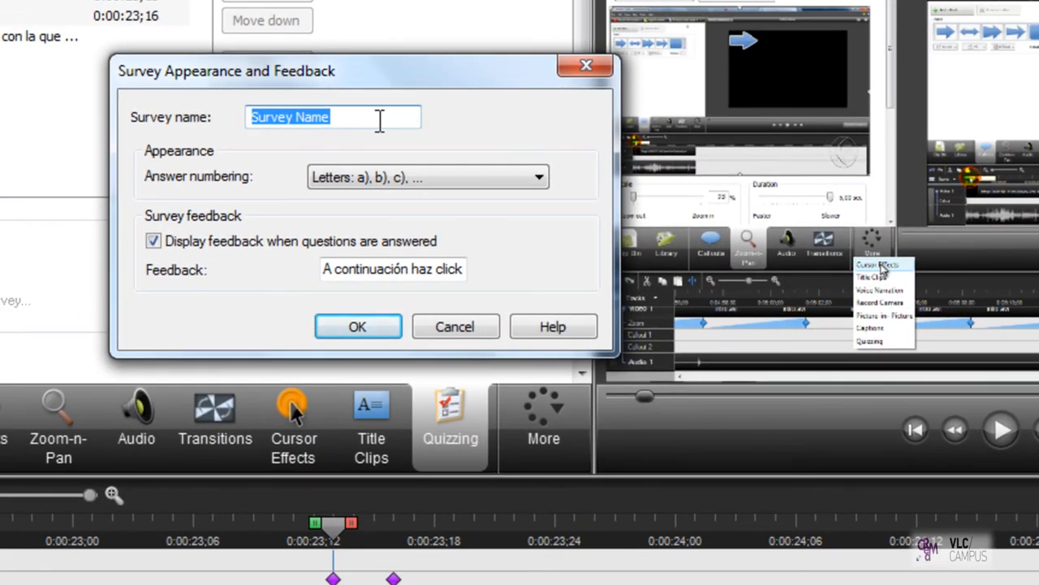
{"action": "type", "text": "PREGUNTA 2"}
{"action": "left_click", "coordinate": [437, 177]}
{"action": "left_click", "coordinate": [437, 212]}
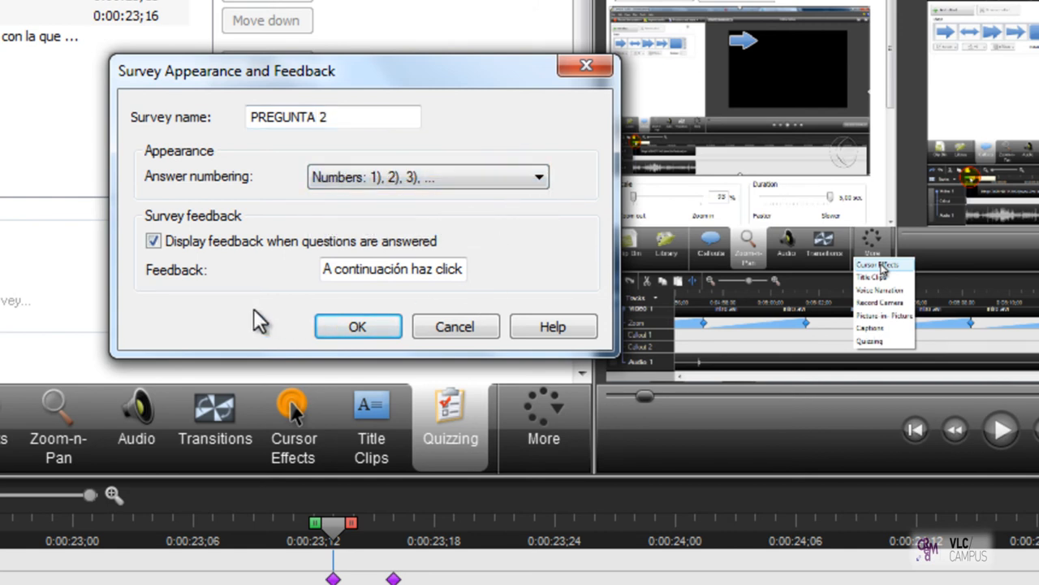
{"action": "left_click", "coordinate": [332, 179]}
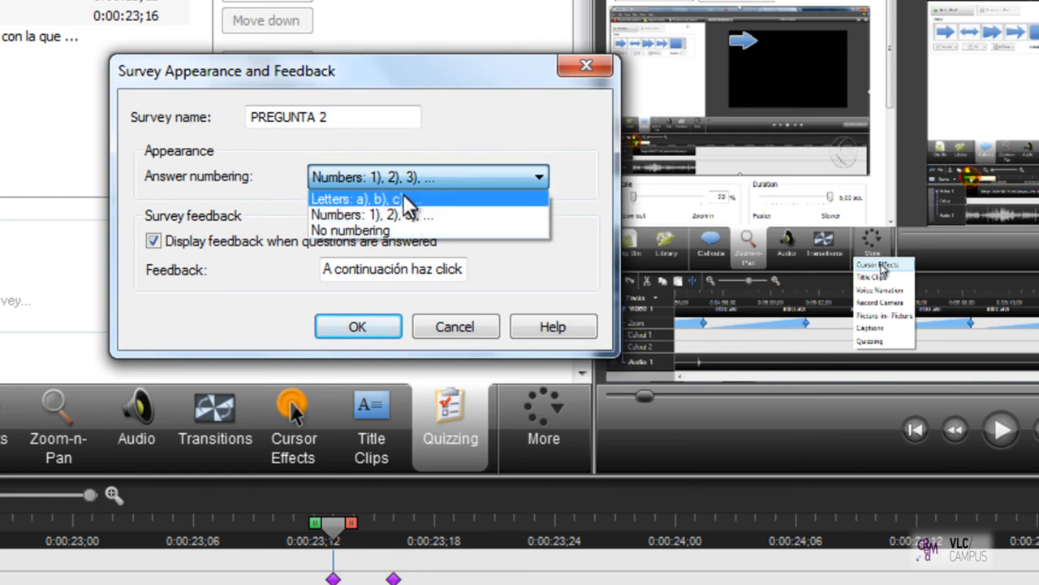
{"action": "left_click", "coordinate": [469, 178]}
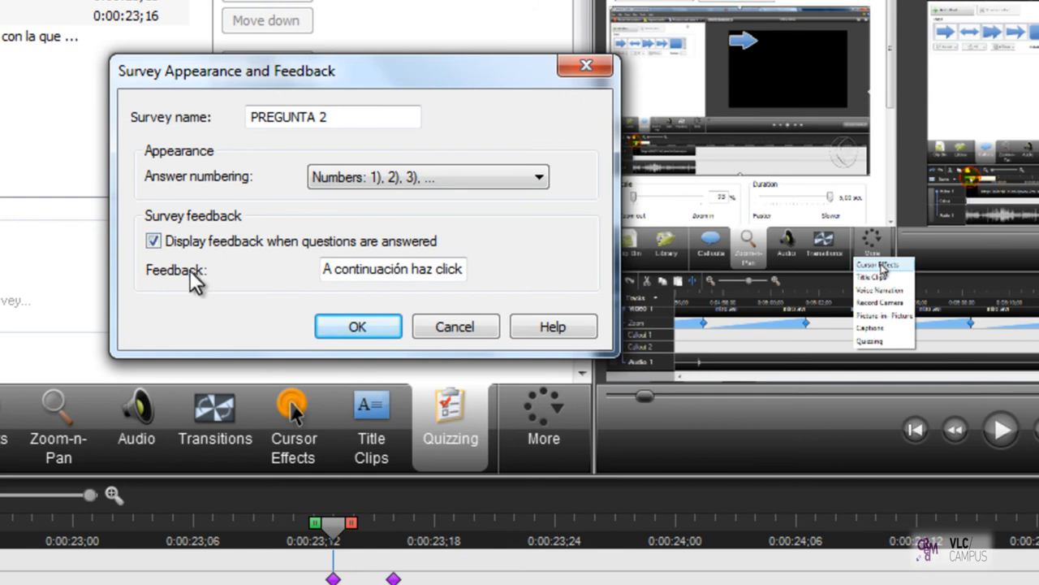
Step: Accept the survey's appearance and feedback settings with feedback displayed when questions are answered
{"action": "left_click_drag", "start_coordinate": [324, 269], "coordinate": [276, 267]}
{"action": "left_click", "coordinate": [331, 269]}
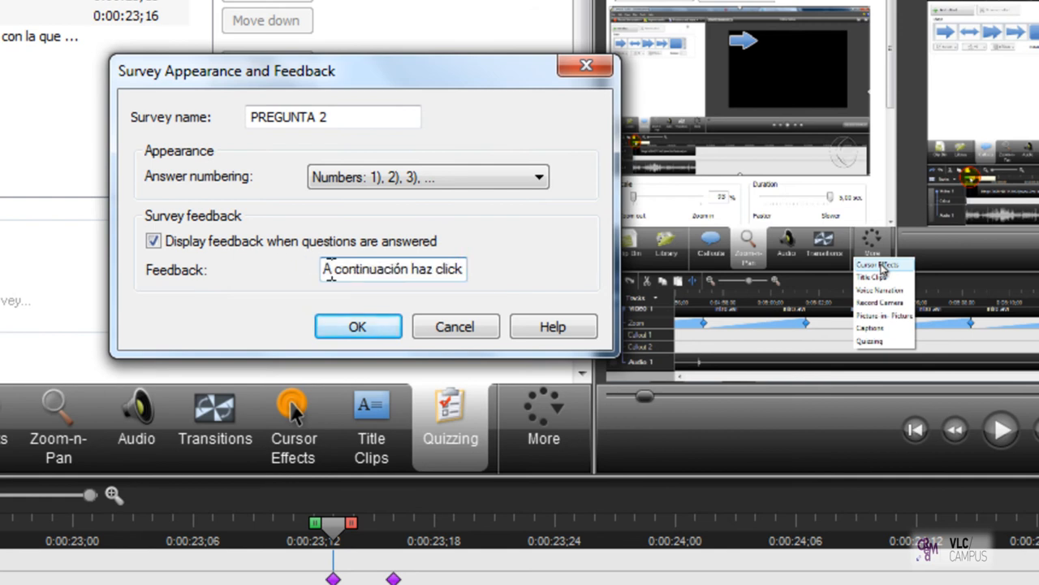
{"action": "left_click_drag", "start_coordinate": [330, 269], "coordinate": [503, 268]}
{"action": "left_click", "coordinate": [274, 241]}
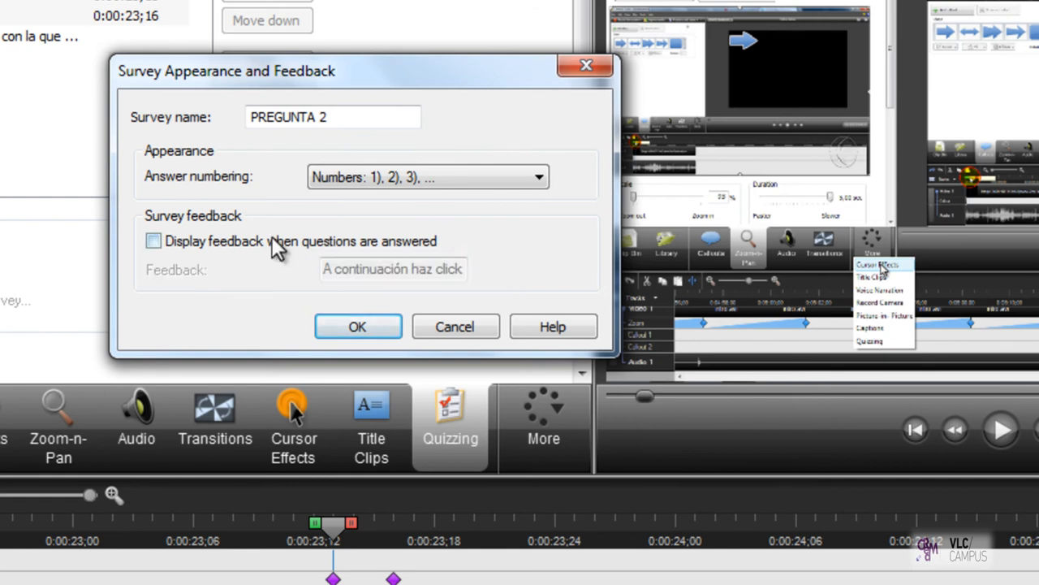
{"action": "left_click", "coordinate": [183, 242]}
{"action": "left_click", "coordinate": [359, 328]}
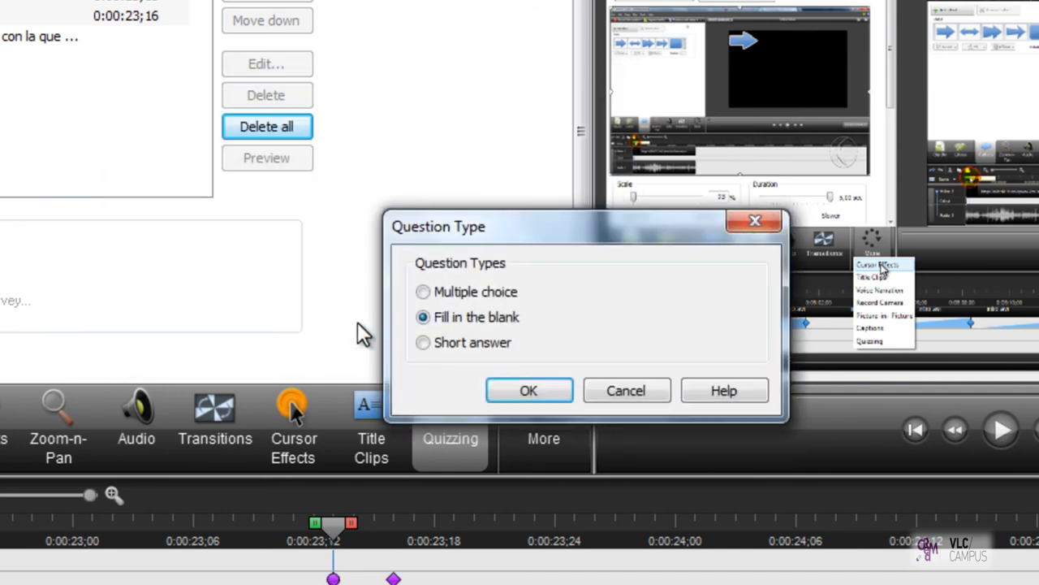
Step: Choose Multiple choice as the question type for the survey
{"action": "left_click_drag", "start_coordinate": [500, 222], "coordinate": [303, 37]}
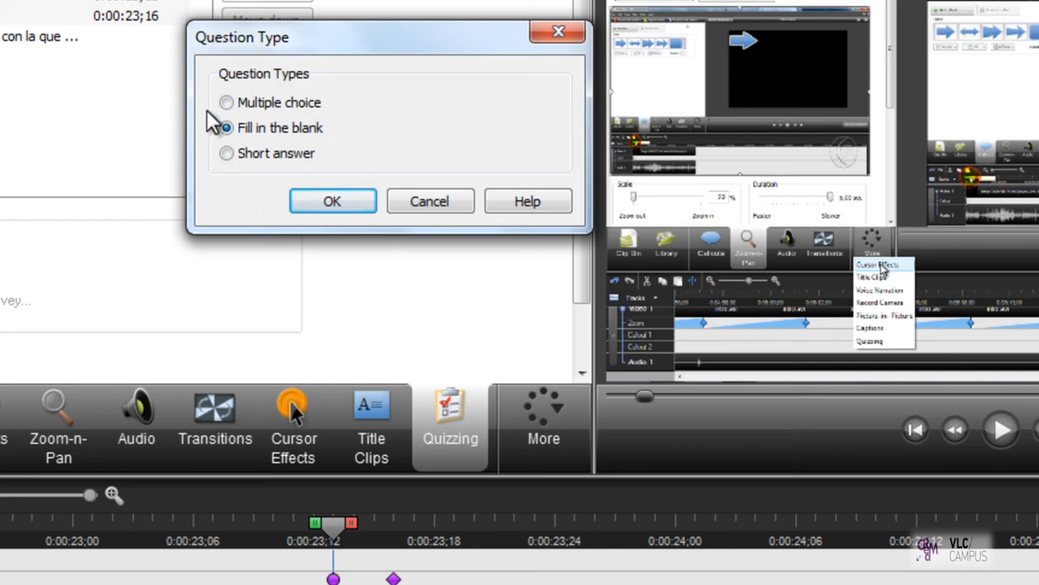
{"action": "left_click_drag", "start_coordinate": [343, 39], "coordinate": [338, 0]}
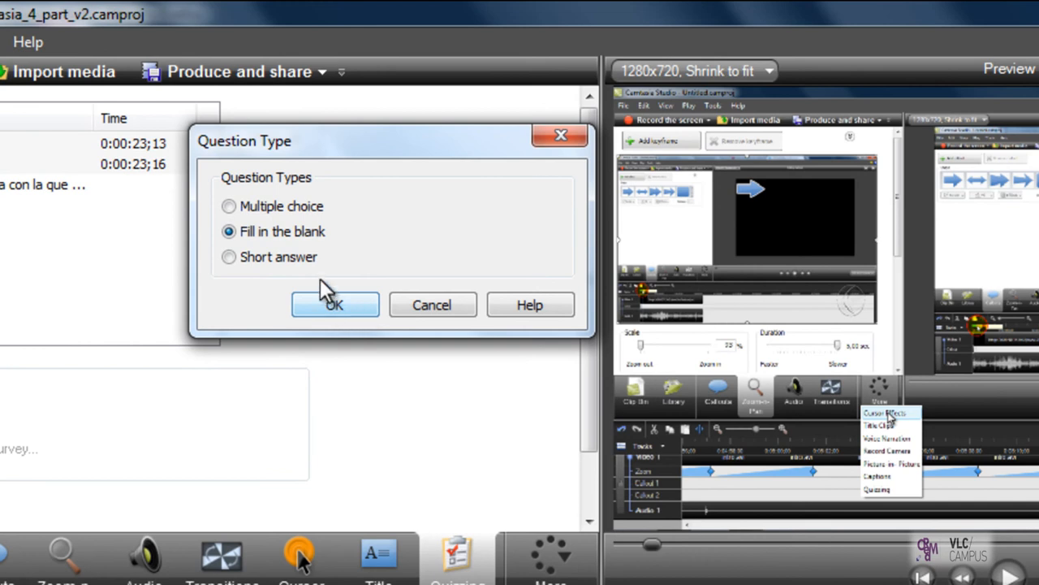
{"action": "left_click", "coordinate": [270, 59]}
{"action": "left_click", "coordinate": [328, 307]}
Step: Enter the survey question "Hola?" with the answer choices "Adiós", "Hola" and "Hasta Luego"
{"action": "type", "text": "hOLA"}
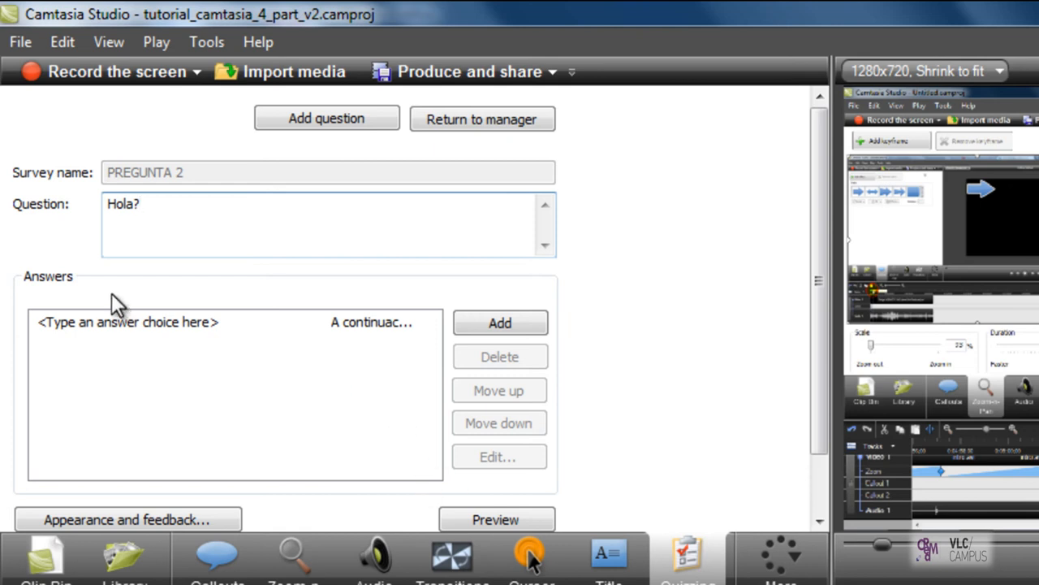
{"action": "left_click", "coordinate": [167, 318]}
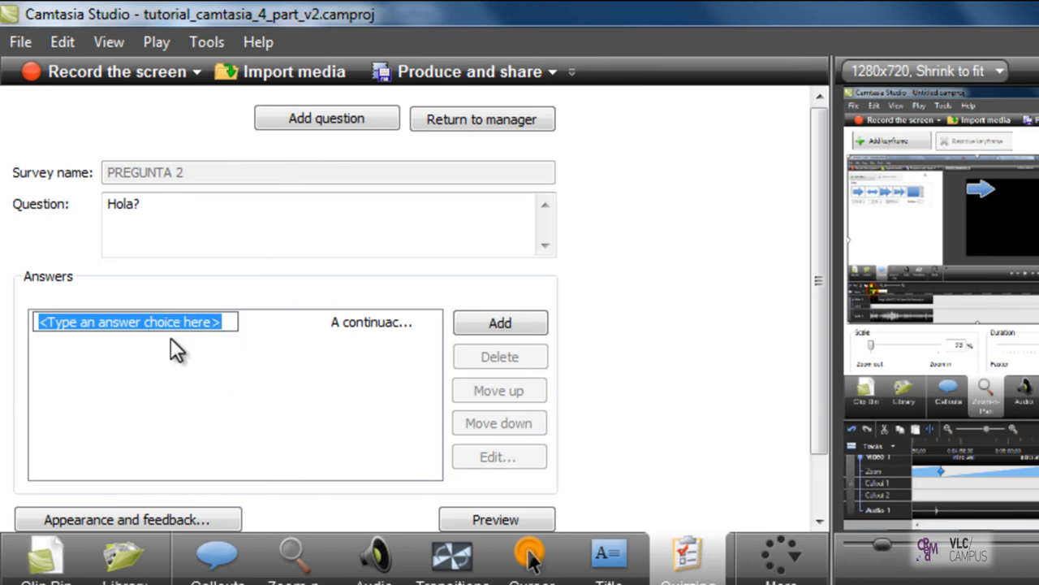
{"action": "type", "text": "Adiós"}
{"action": "key", "text": "Return"}
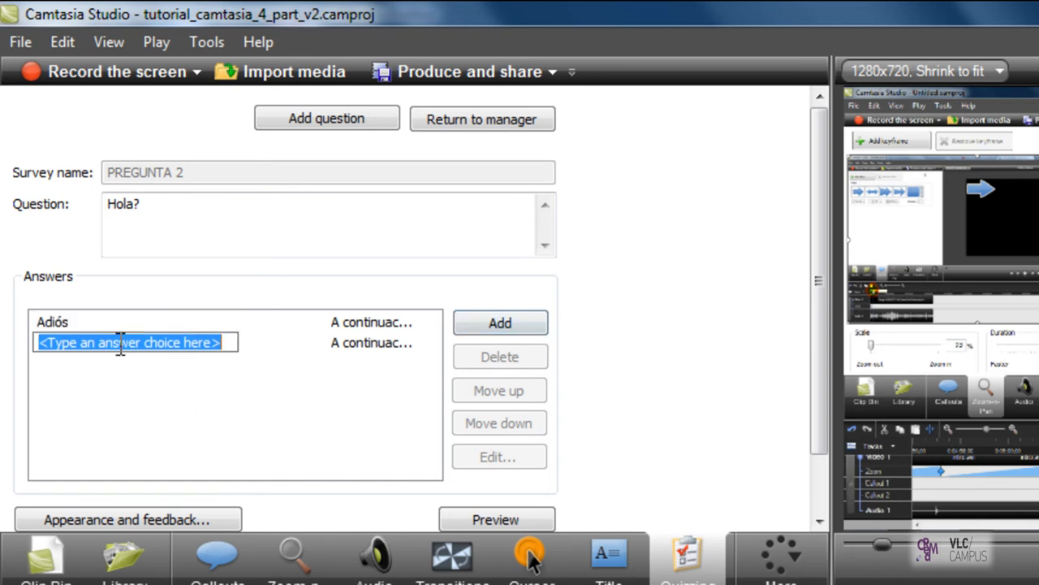
{"action": "type", "text": "Hola"}
{"action": "key", "text": "Return"}
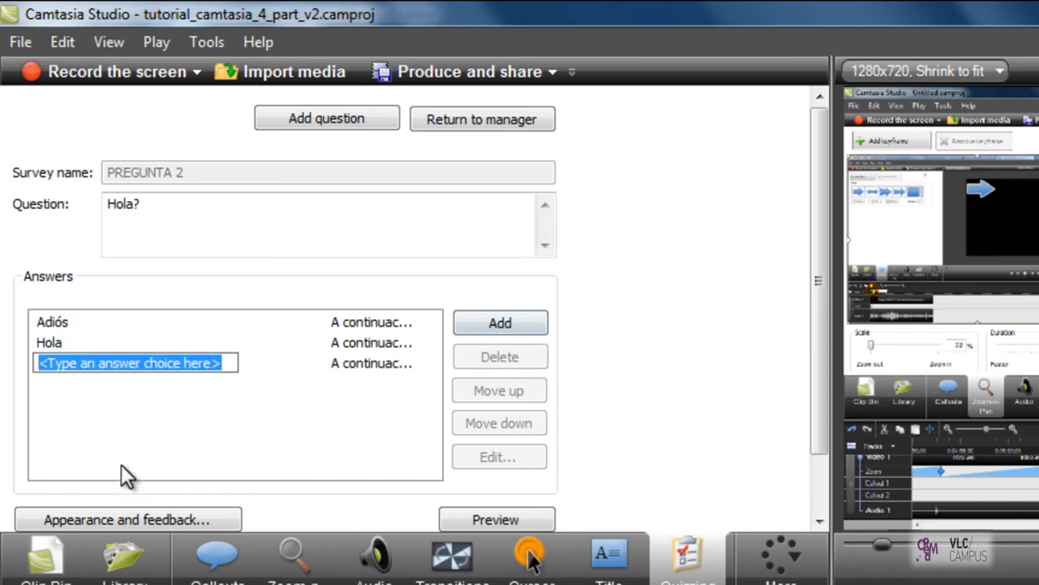
{"action": "type", "text": "Hasta Luego"}
{"action": "left_click", "coordinate": [345, 416]}
Step: Move the answer "Hasta Luego" up in the answer order and back down
{"action": "left_click", "coordinate": [364, 345]}
{"action": "left_click", "coordinate": [350, 364]}
{"action": "left_click", "coordinate": [504, 393]}
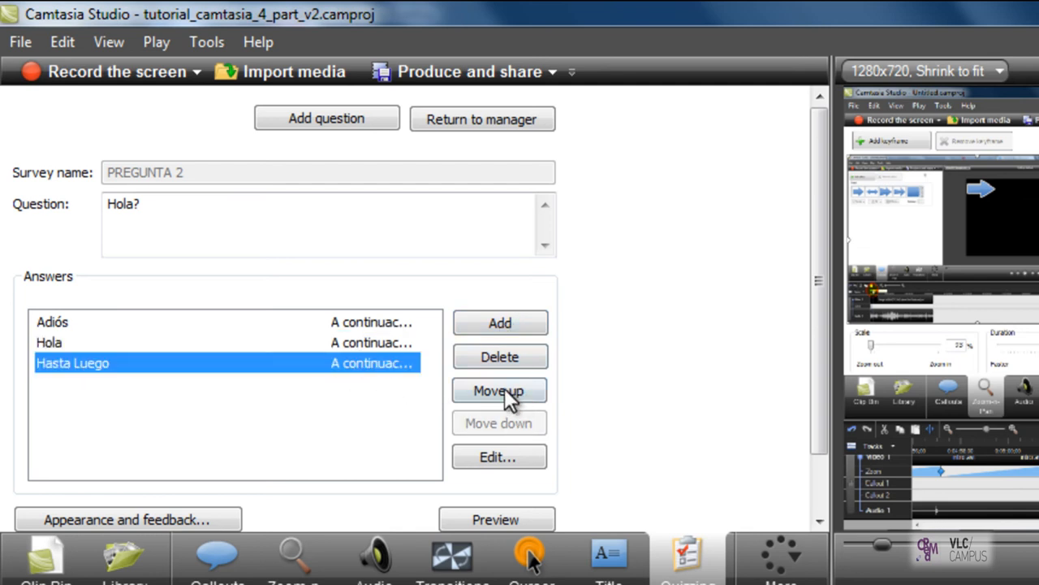
{"action": "left_click", "coordinate": [504, 393]}
{"action": "left_click", "coordinate": [505, 392]}
{"action": "left_click", "coordinate": [501, 423]}
{"action": "left_click", "coordinate": [502, 423]}
Step: Customize answer "Adiós" with details "Repasa la lección sobre los callouts. No olvides que con la herramienta "callout" podemos crear botones transparentes con la llamada "Transparent Hotspot""
{"action": "left_click_drag", "start_coordinate": [817, 394], "coordinate": [817, 460]}
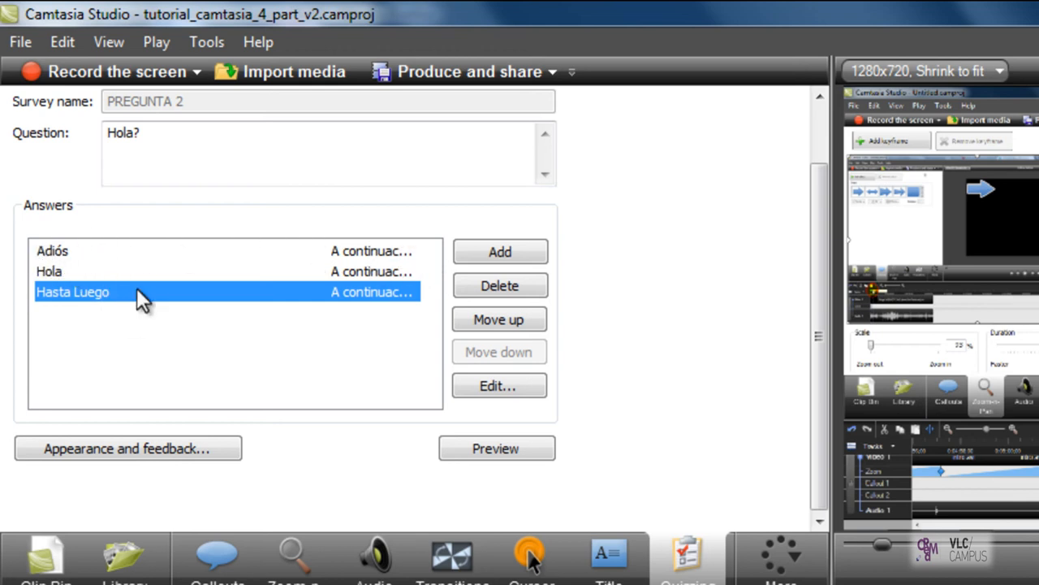
{"action": "left_click", "coordinate": [365, 268]}
{"action": "double_click", "coordinate": [369, 252]}
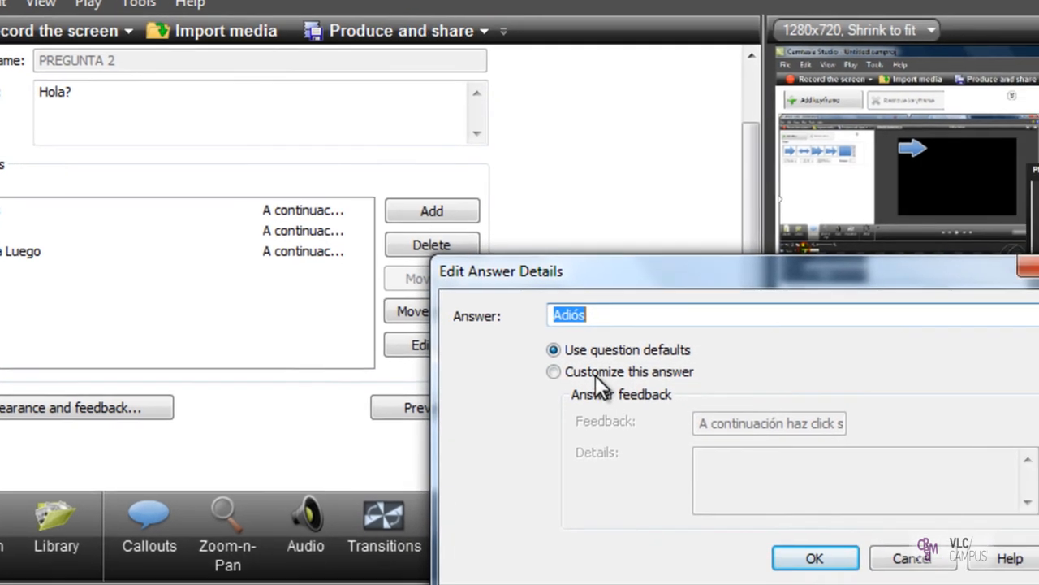
{"action": "left_click", "coordinate": [654, 413]}
{"action": "left_click", "coordinate": [846, 508]}
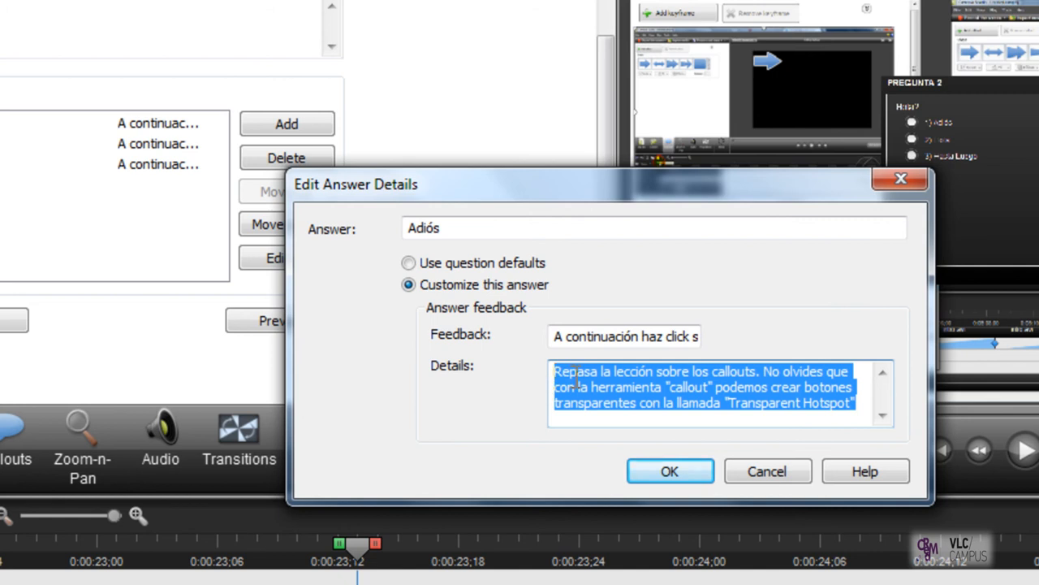
{"action": "left_click", "coordinate": [571, 367]}
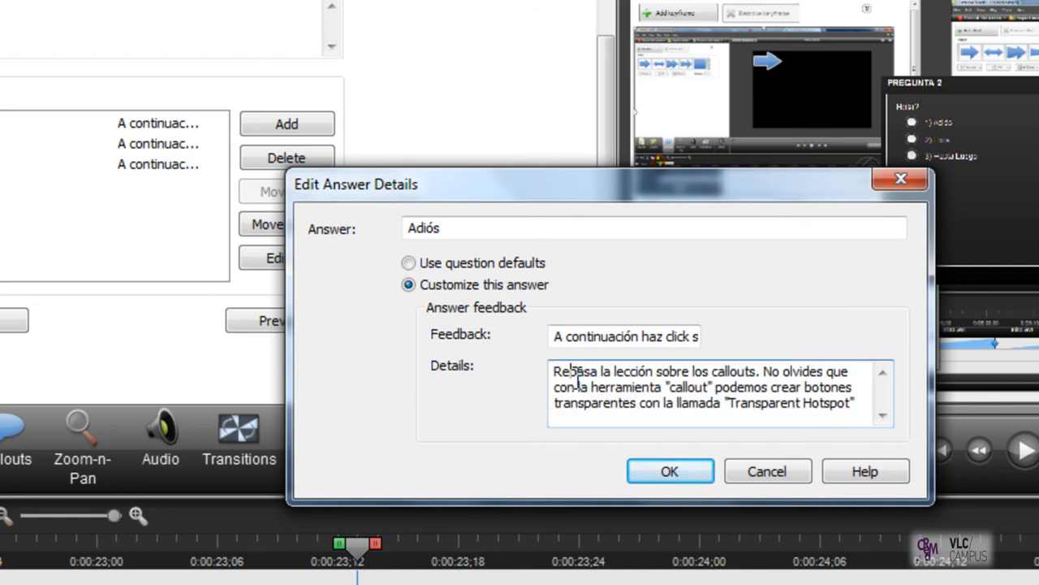
{"action": "mouse_move", "coordinate": [554, 367]}
{"action": "left_mouse_down"}
{"action": "mouse_move", "coordinate": [874, 424]}
{"action": "mouse_move", "coordinate": [545, 374]}
{"action": "left_mouse_up"}
{"action": "left_click", "coordinate": [557, 387]}
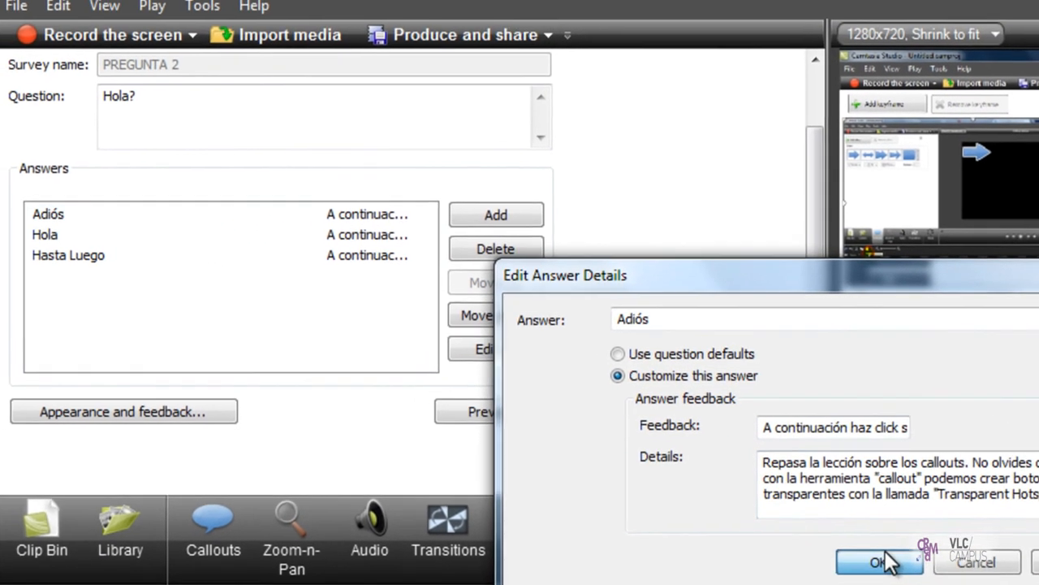
{"action": "left_click", "coordinate": [675, 478]}
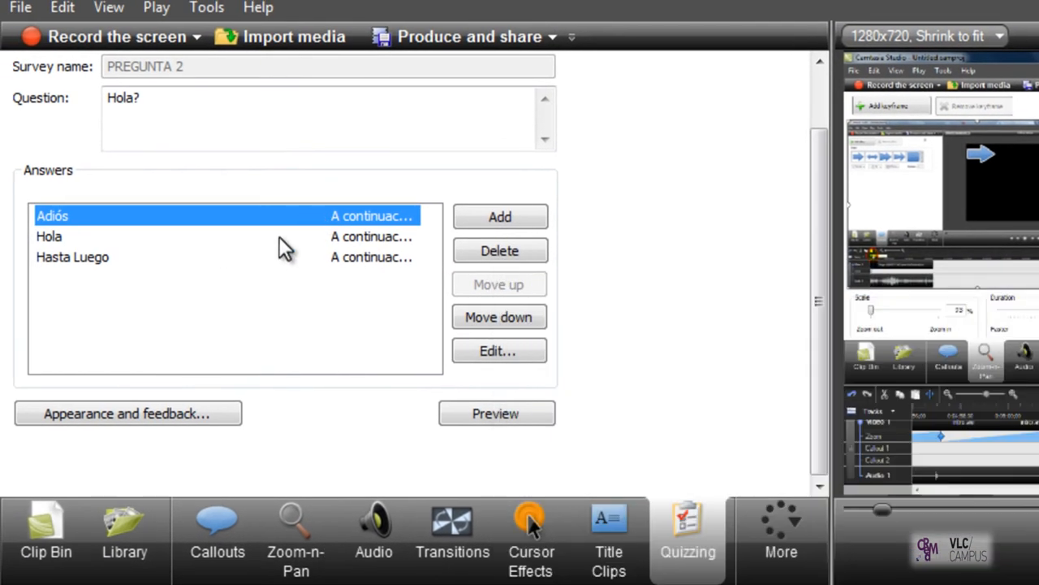
Step: Customize the answer "Hola" with the feedback "encuentra" and the details "fdghfhfhfhfhfhftrh"
{"action": "double_click", "coordinate": [375, 239]}
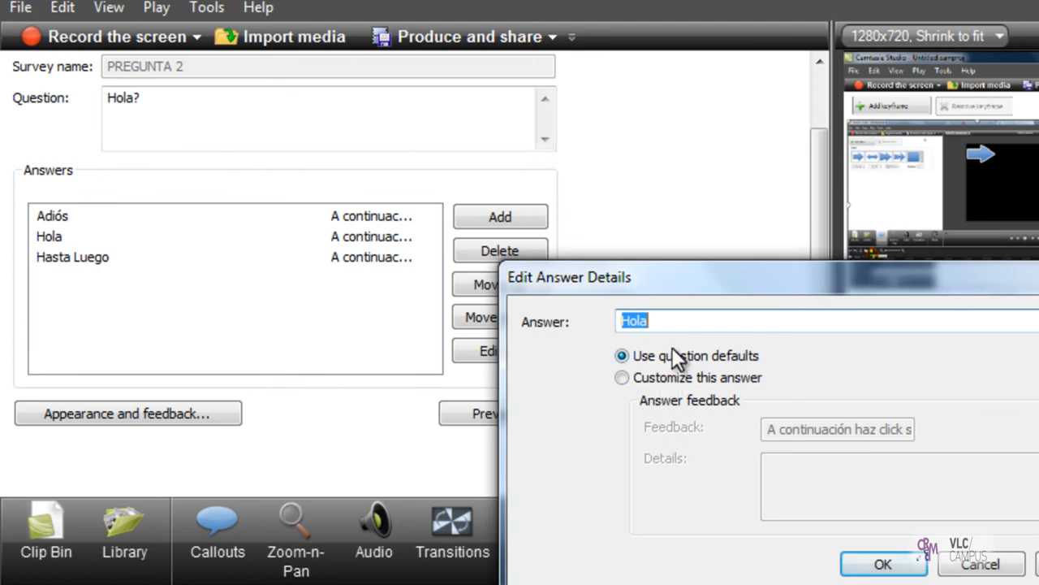
{"action": "left_click", "coordinate": [678, 378]}
{"action": "left_click_drag", "start_coordinate": [769, 437], "coordinate": [927, 432]}
{"action": "left_click", "coordinate": [900, 431]}
{"action": "key", "text": "BackSpace"}
{"action": "key", "text": "BackSpace"}
{"action": "key", "text": "BackSpace"}
{"action": "key", "text": "BackSpace"}
{"action": "key", "text": "BackSpace"}
{"action": "key", "text": "BackSpace"}
{"action": "key", "text": "BackSpace"}
{"action": "key", "text": "BackSpace"}
{"action": "key", "text": "BackSpace"}
{"action": "key", "text": "BackSpace"}
{"action": "key", "text": "BackSpace"}
{"action": "key", "text": "BackSpace"}
{"action": "key", "text": "BackSpace"}
{"action": "left_click_drag", "start_coordinate": [849, 431], "coordinate": [757, 429]}
{"action": "key", "text": "BackSpace"}
{"action": "left_click", "coordinate": [816, 479]}
{"action": "type", "text": "fdghfhfhfhfhfhftrh"}
{"action": "left_click", "coordinate": [900, 566]}
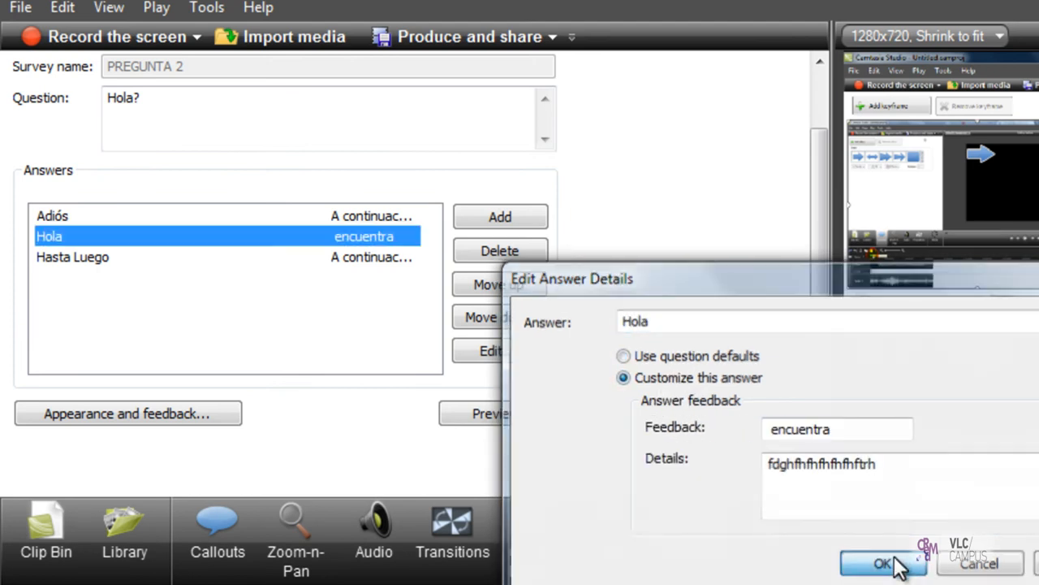
Step: Review the customized feedback stored for the answers "Adiós" and "Hola"
{"action": "double_click", "coordinate": [377, 218]}
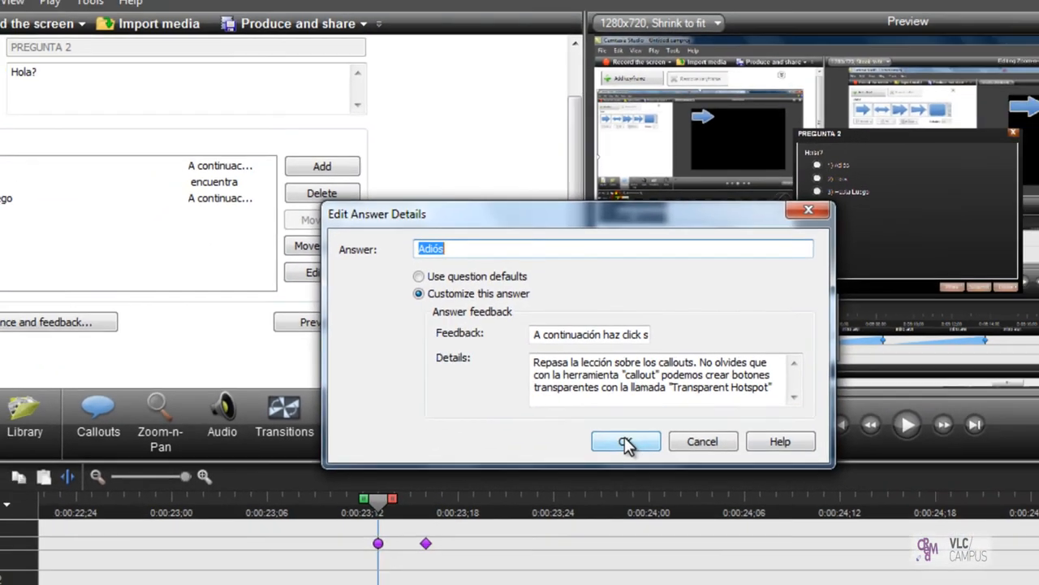
{"action": "left_click", "coordinate": [717, 523]}
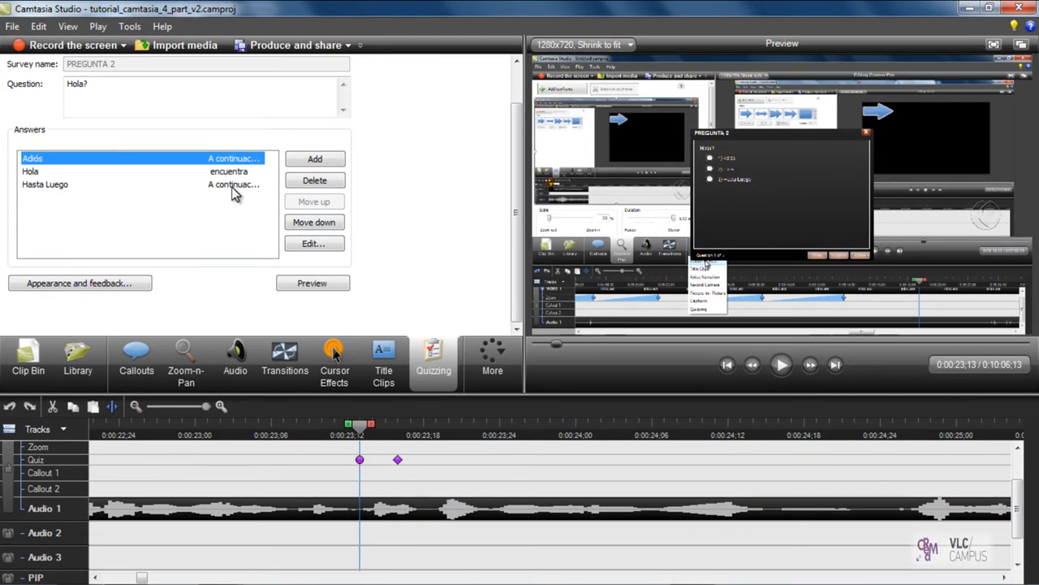
{"action": "double_click", "coordinate": [235, 172]}
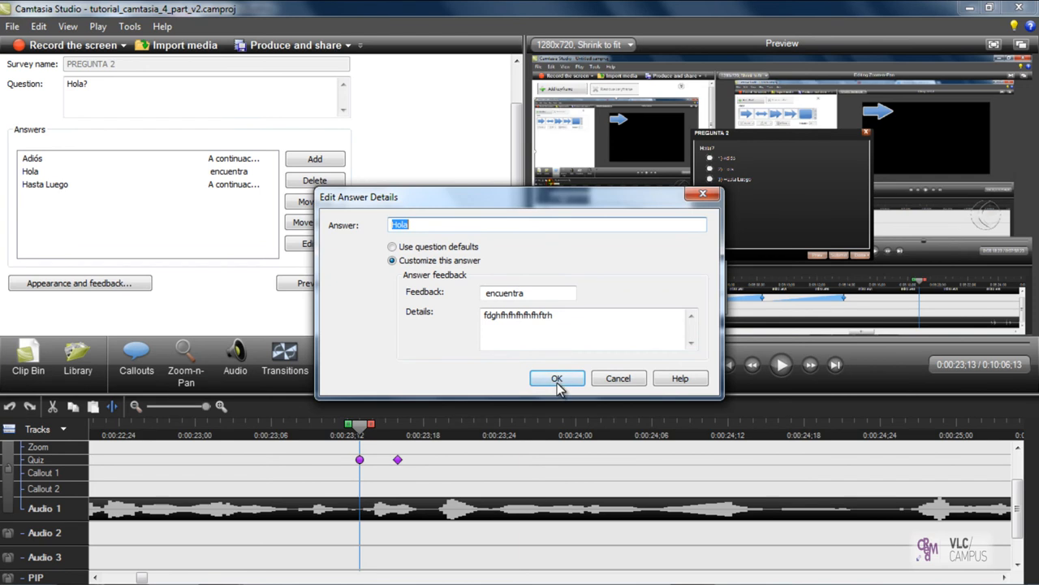
{"action": "left_click", "coordinate": [557, 379]}
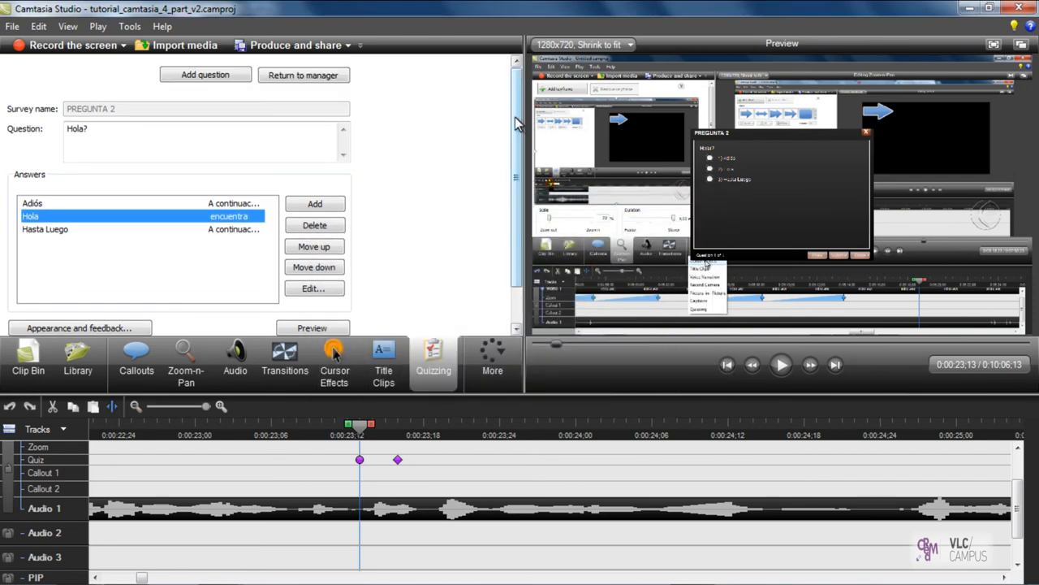
{"action": "left_click_drag", "start_coordinate": [516, 134], "coordinate": [516, 191]}
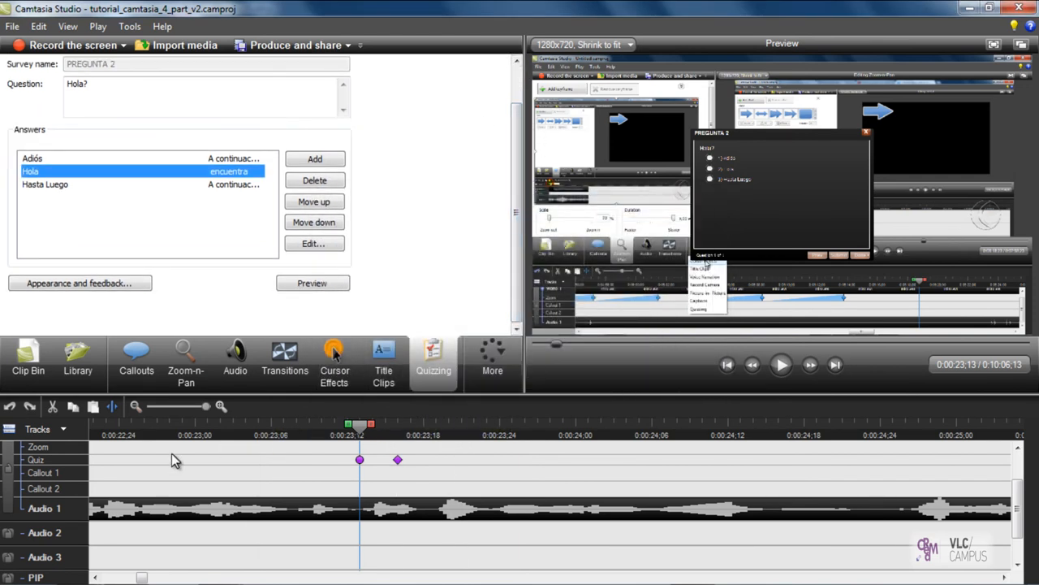
Step: Move the PREGUNTA 2 survey on the Quiz track earlier to 0:00:23;05 and place the playhead before it
{"action": "left_click", "coordinate": [357, 460]}
{"action": "mouse_move", "coordinate": [360, 461]}
{"action": "left_mouse_down"}
{"action": "mouse_move", "coordinate": [295, 462]}
{"action": "mouse_move", "coordinate": [496, 459]}
{"action": "mouse_move", "coordinate": [250, 473]}
{"action": "mouse_move", "coordinate": [258, 467]}
{"action": "left_mouse_up"}
{"action": "mouse_move", "coordinate": [359, 424]}
{"action": "left_mouse_down"}
{"action": "mouse_move", "coordinate": [278, 429]}
{"action": "mouse_move", "coordinate": [213, 449]}
{"action": "left_mouse_up"}
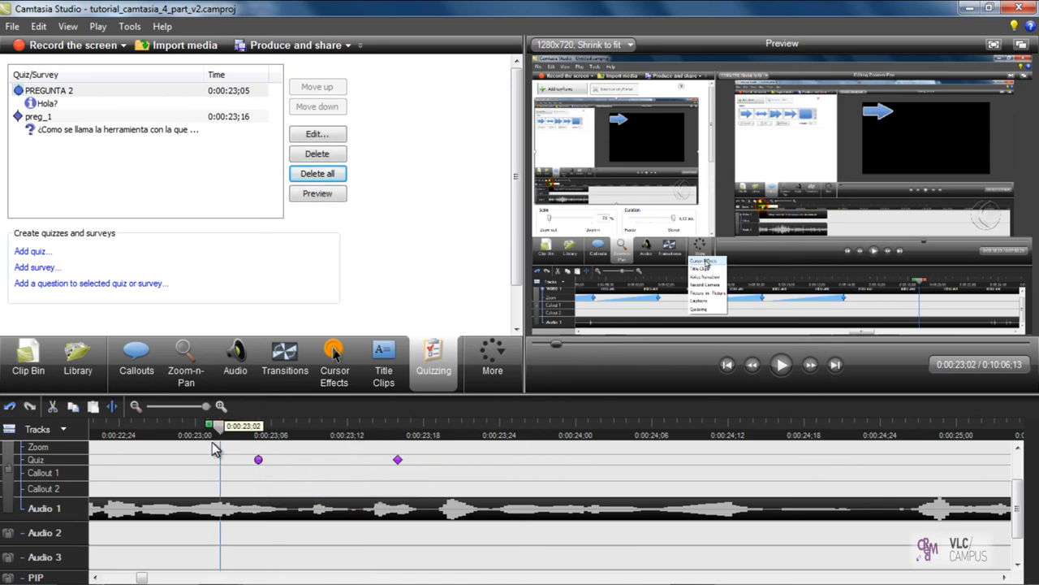
Step: Select the preg_1 quiz on the timeline and scrub the playhead to its position
{"action": "left_click", "coordinate": [394, 458]}
{"action": "mouse_move", "coordinate": [274, 430]}
{"action": "left_mouse_down"}
{"action": "mouse_move", "coordinate": [235, 443]}
{"action": "mouse_move", "coordinate": [399, 459]}
{"action": "left_mouse_up"}
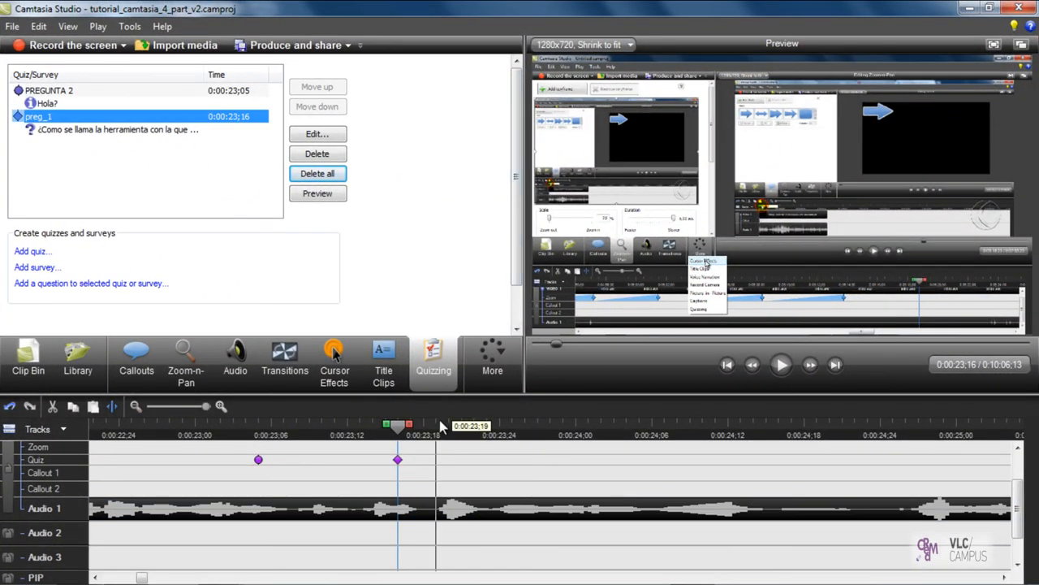
{"action": "left_click", "coordinate": [443, 493]}
{"action": "mouse_move", "coordinate": [552, 578]}
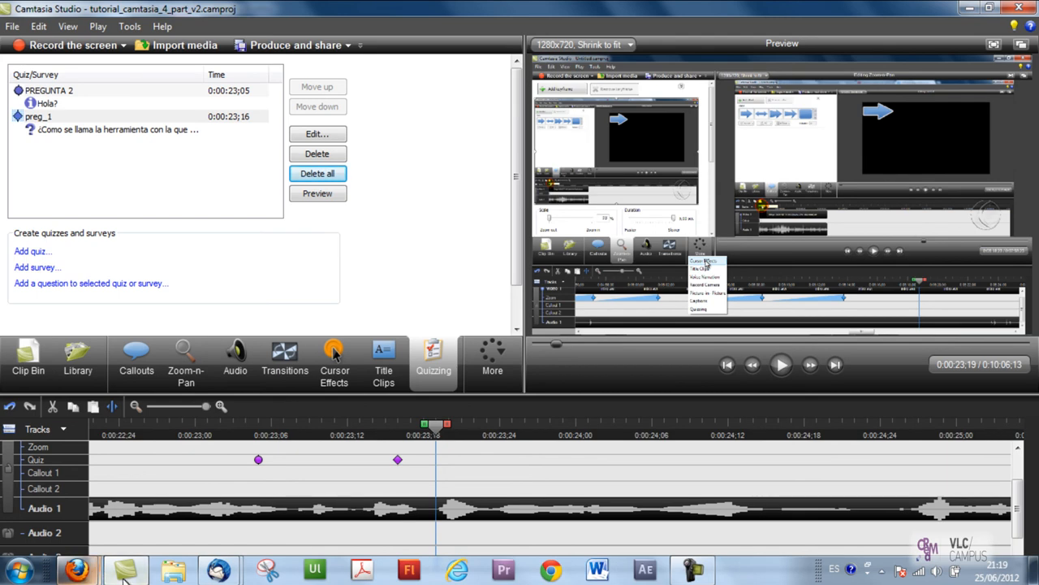
Step: Switch to the published tutorial in Firefox and open section "2.4 Cuestionarios I" of its contents menu
{"action": "left_click", "coordinate": [78, 570]}
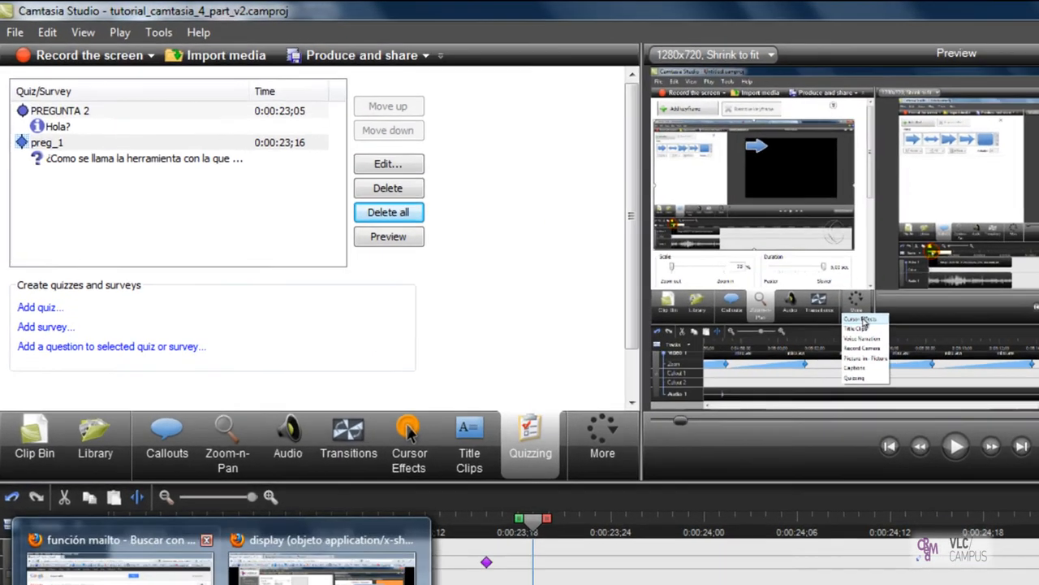
{"action": "left_click", "coordinate": [272, 491]}
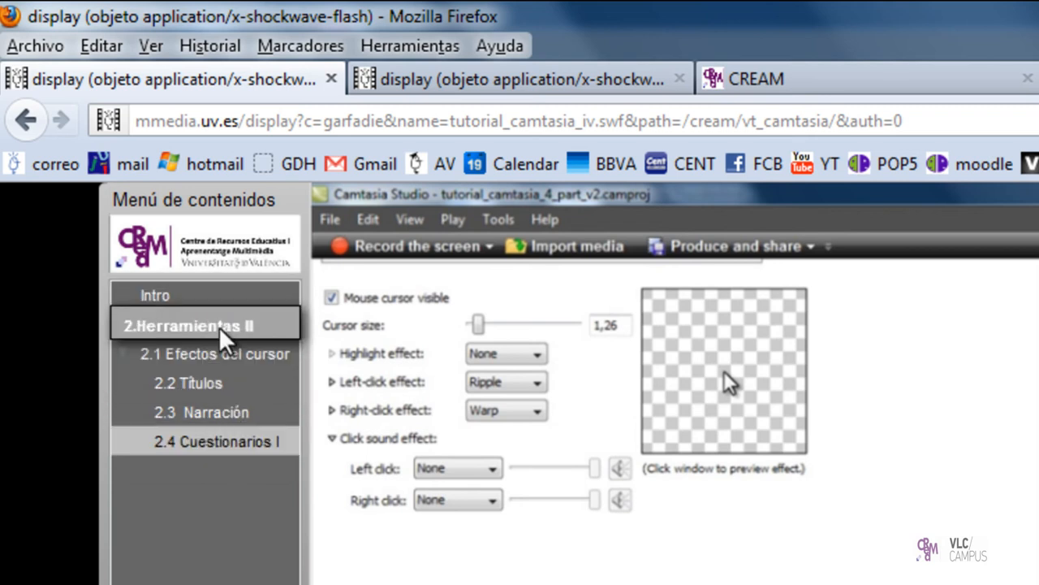
{"action": "left_click", "coordinate": [248, 445]}
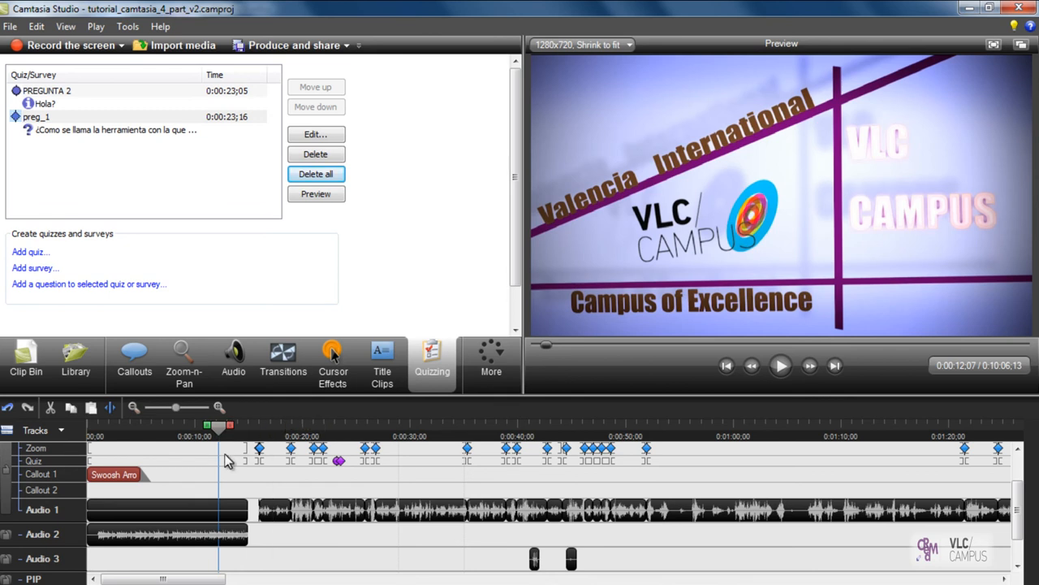
Step: Add a timeline marker named "1. Transiciones" at 0:00:12;07 and show the Marker track
{"action": "key", "text": "m"}
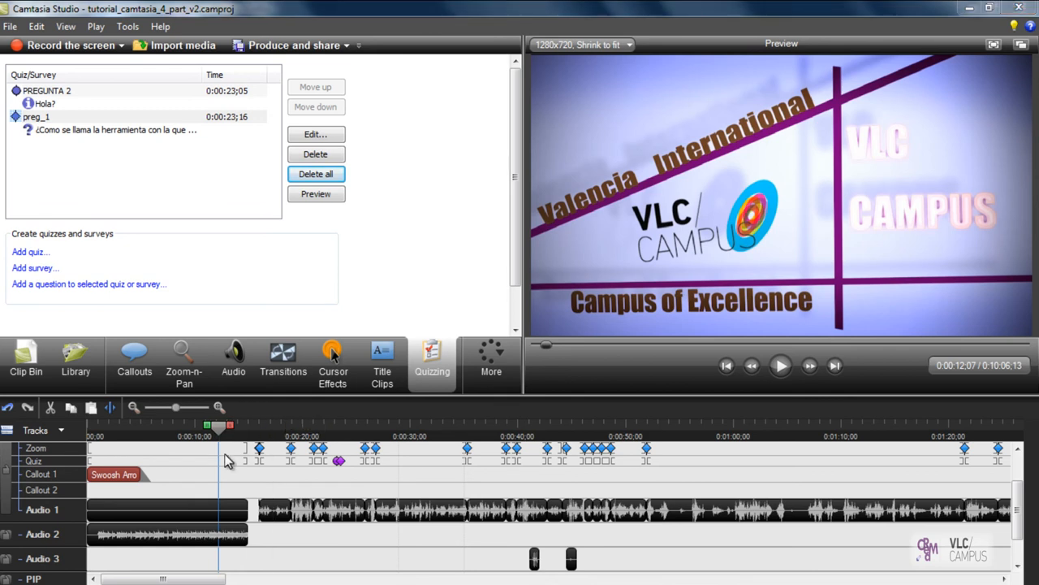
{"action": "left_click_drag", "start_coordinate": [485, 249], "coordinate": [220, 230]}
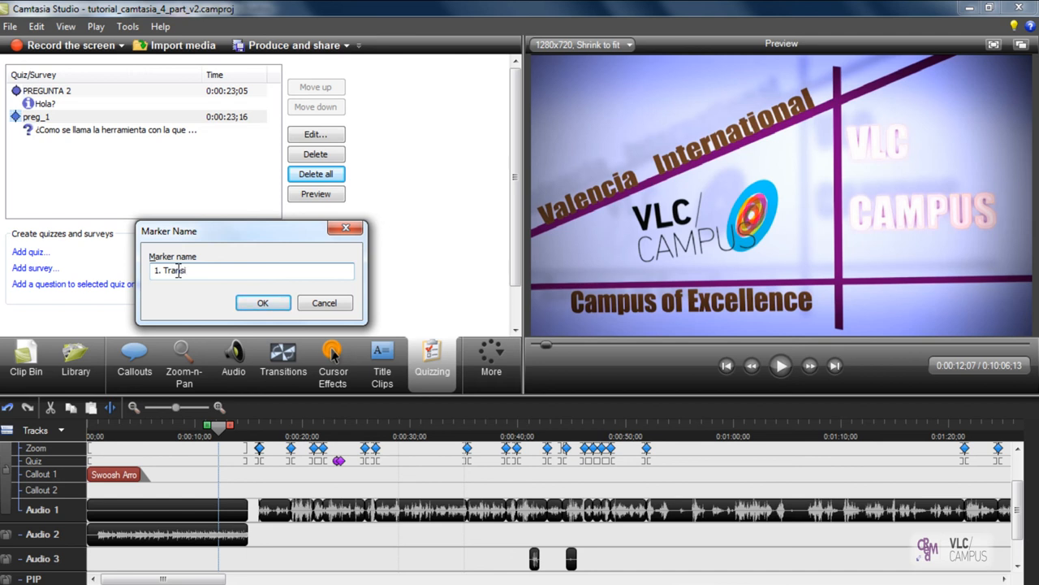
{"action": "type", "text": "ciones"}
{"action": "left_click", "coordinate": [280, 305]}
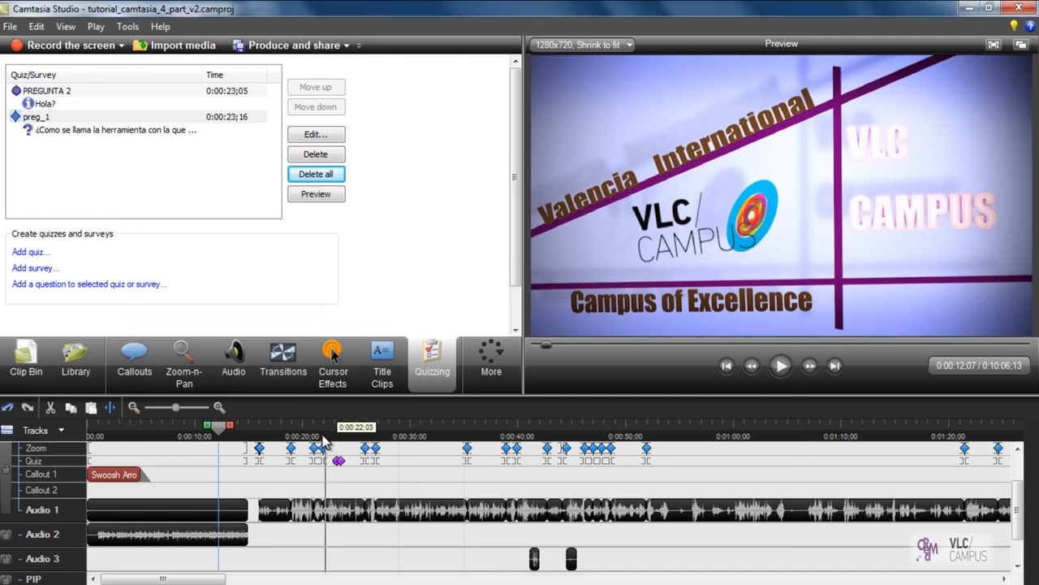
{"action": "left_click_drag", "start_coordinate": [1019, 509], "coordinate": [1020, 463]}
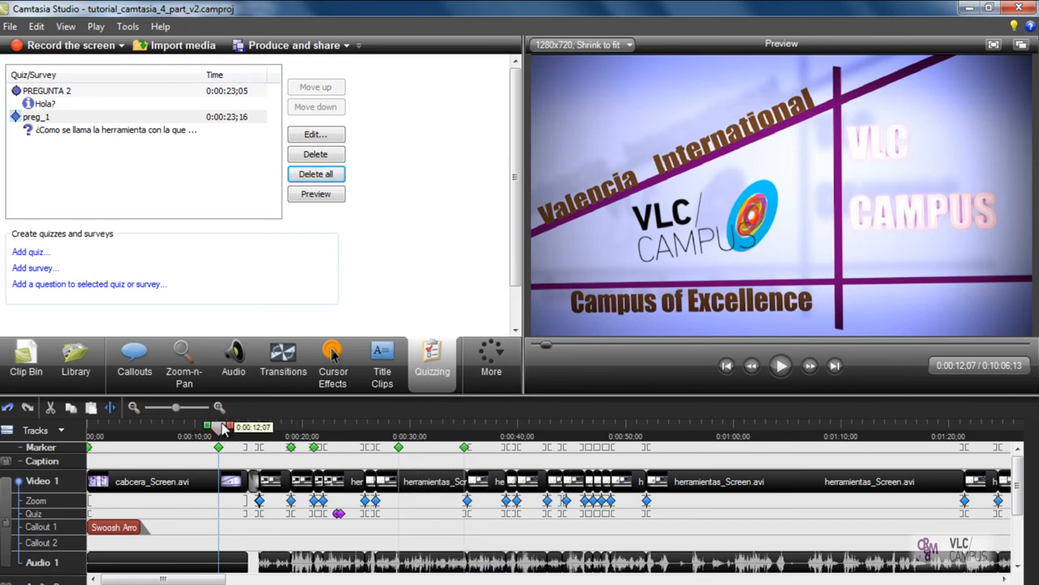
Step: Add a Swoosh Arrow callout at the playhead, trying the neighbouring arrow shapes first
{"action": "left_click_drag", "start_coordinate": [515, 223], "coordinate": [516, 146]}
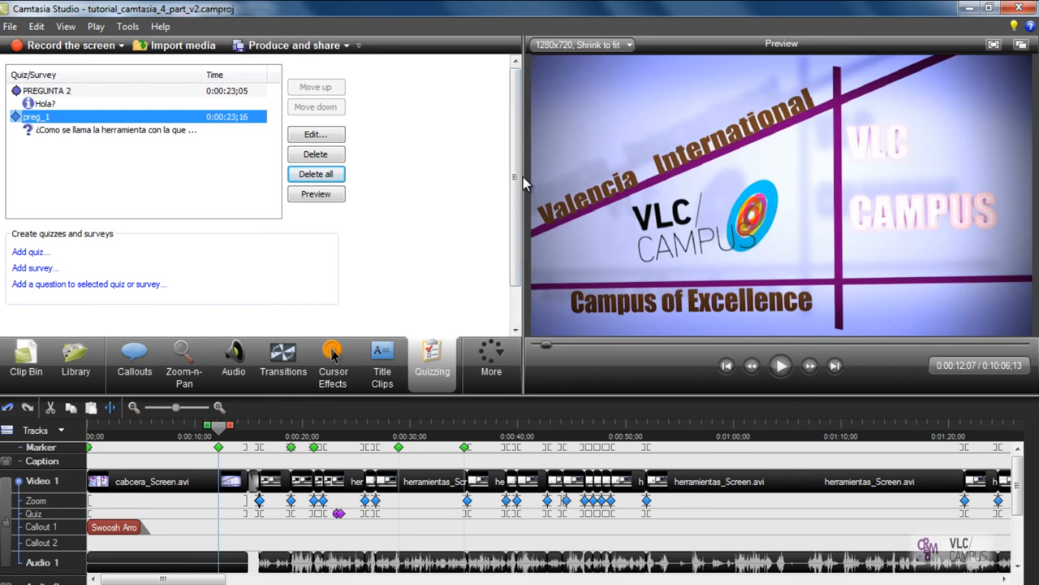
{"action": "left_click", "coordinate": [140, 355]}
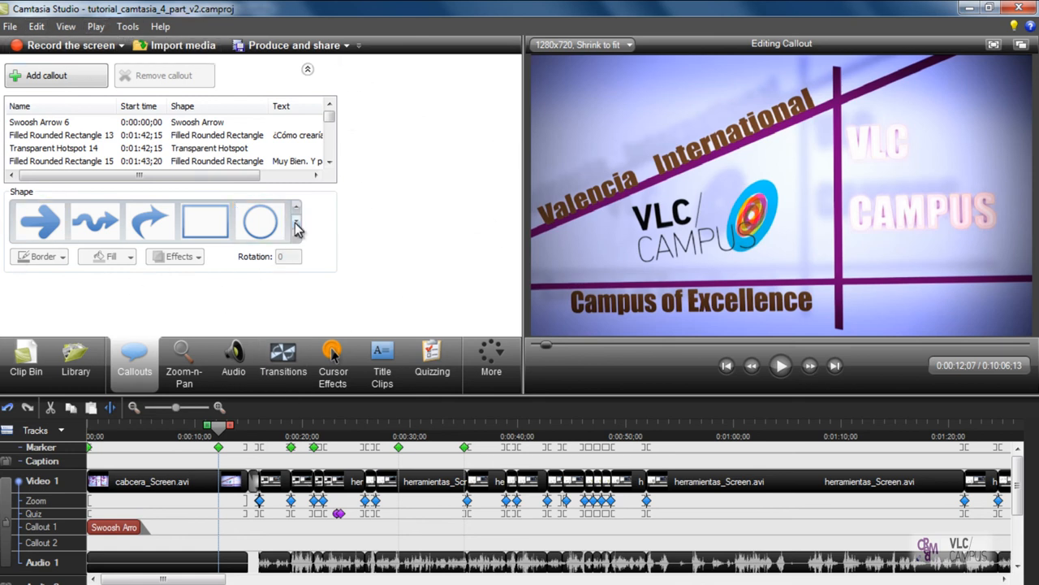
{"action": "left_click", "coordinate": [42, 223]}
{"action": "left_click", "coordinate": [108, 225]}
{"action": "left_click", "coordinate": [152, 226]}
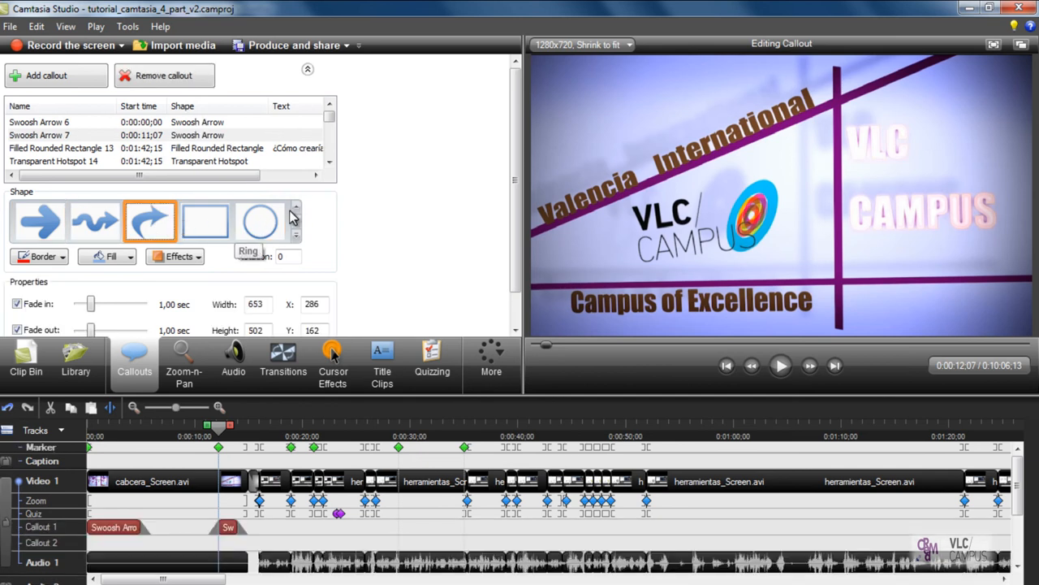
Step: Change the new callout's shape to Wide Arrow and turn off its Flash hotspot option
{"action": "left_click", "coordinate": [296, 209]}
{"action": "left_click", "coordinate": [296, 209]}
{"action": "left_click", "coordinate": [262, 228]}
{"action": "left_click", "coordinate": [208, 231]}
{"action": "left_click", "coordinate": [159, 232]}
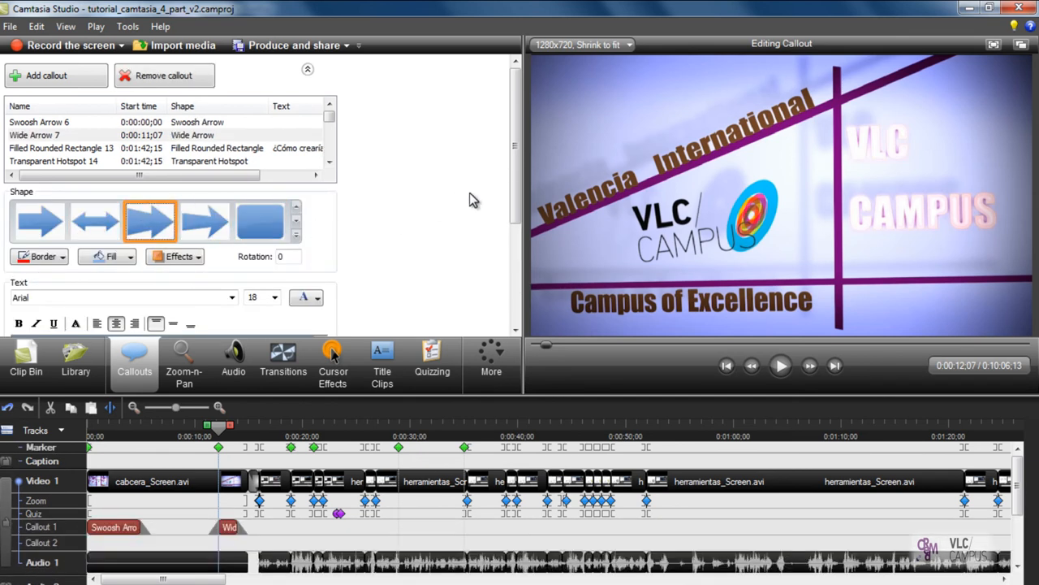
{"action": "left_click_drag", "start_coordinate": [514, 192], "coordinate": [522, 307]}
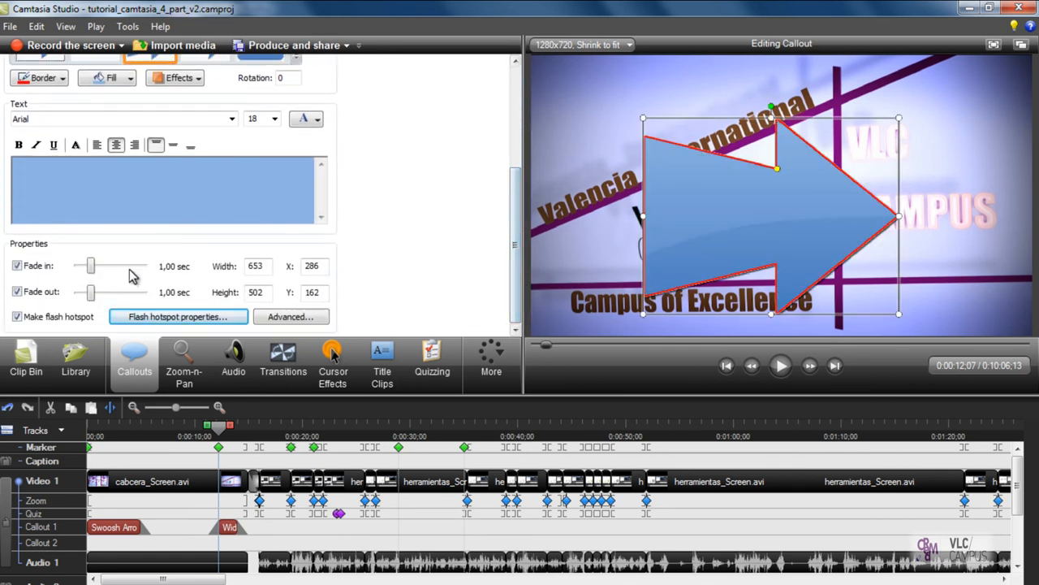
{"action": "left_click", "coordinate": [43, 322]}
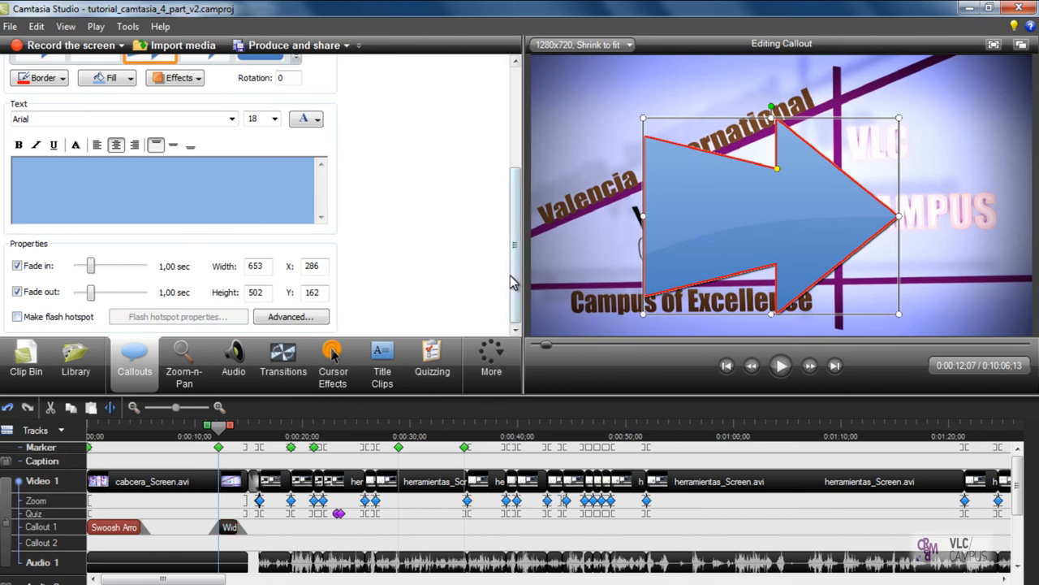
Step: Change the new callout's shape to Sketch Motion Rectangle and review its properties
{"action": "scroll", "coordinate": [301, 118], "scroll_direction": "up", "scroll_amount": 2}
{"action": "left_click", "coordinate": [297, 118]}
{"action": "left_click", "coordinate": [205, 111]}
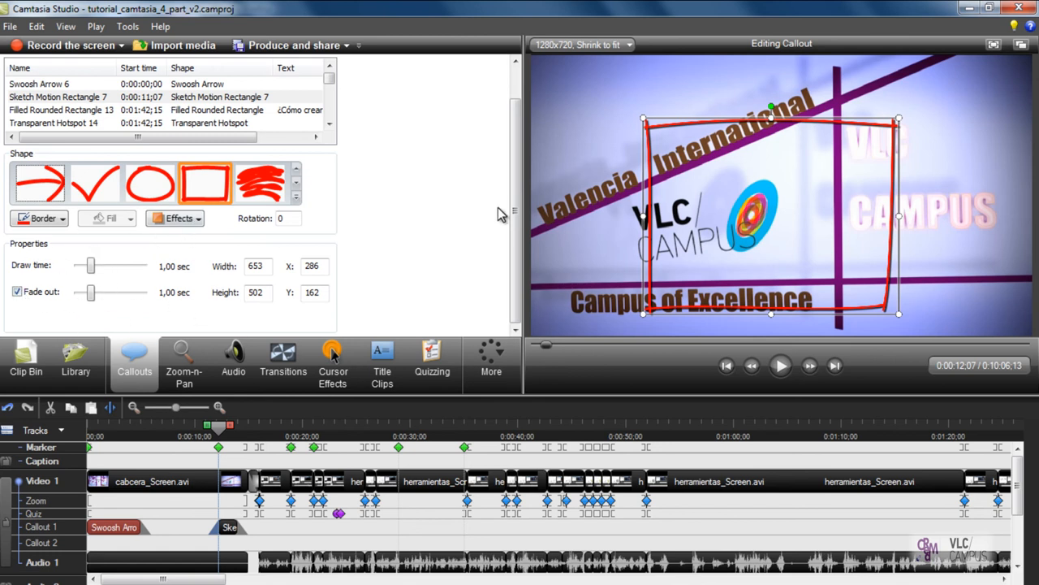
{"action": "scroll", "coordinate": [512, 172], "scroll_direction": "up", "scroll_amount": 2}
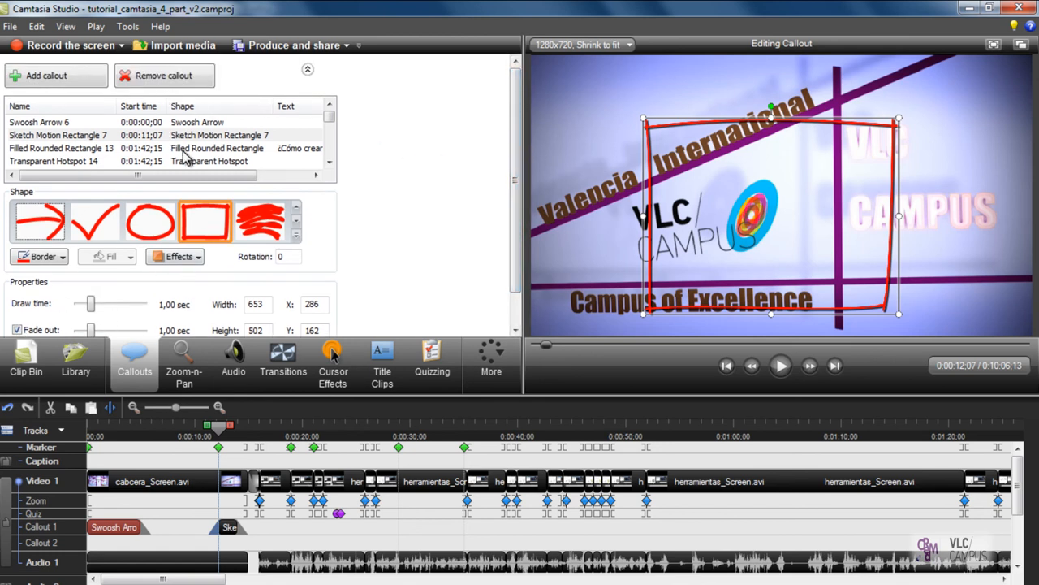
Step: Change the new callout's shape to Filled Rounded Rectangle and make it a Flash hotspot
{"action": "left_click", "coordinate": [296, 208]}
{"action": "left_click", "coordinate": [296, 208]}
{"action": "left_click", "coordinate": [257, 223]}
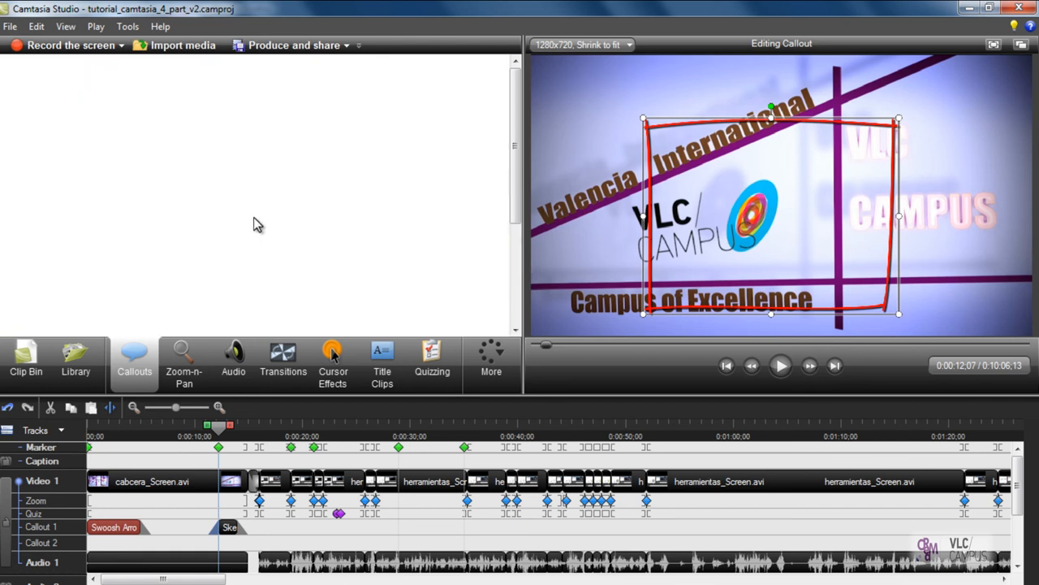
{"action": "scroll", "coordinate": [521, 182], "scroll_direction": "down", "scroll_amount": 2}
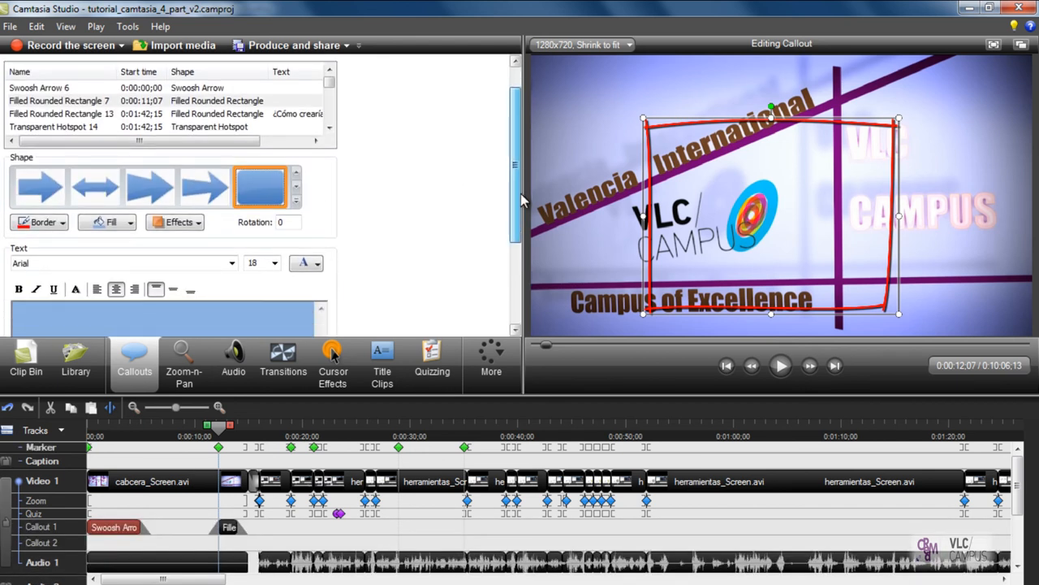
{"action": "scroll", "coordinate": [520, 219], "scroll_direction": "down", "scroll_amount": 5}
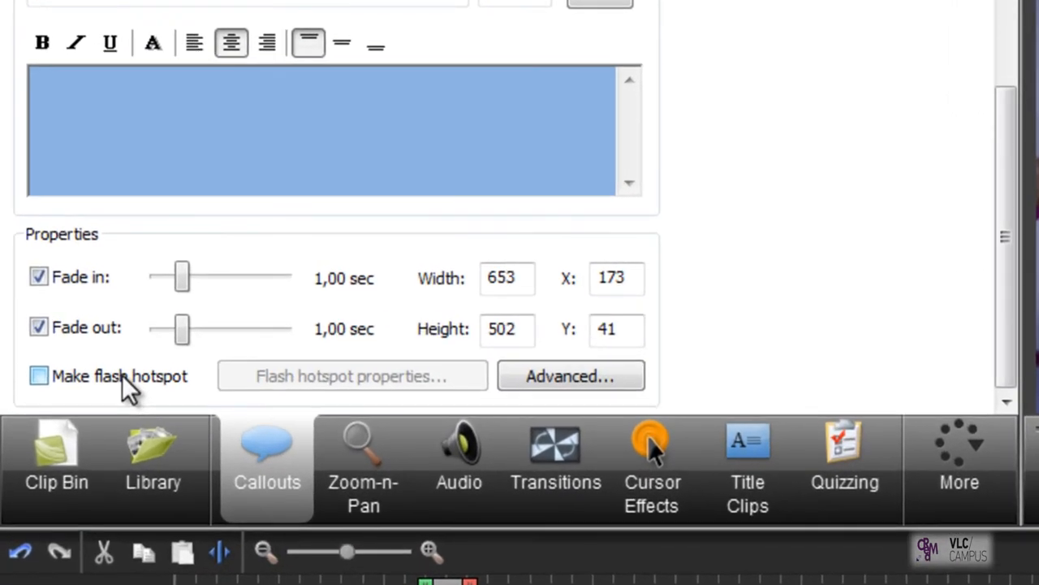
{"action": "left_click", "coordinate": [61, 317]}
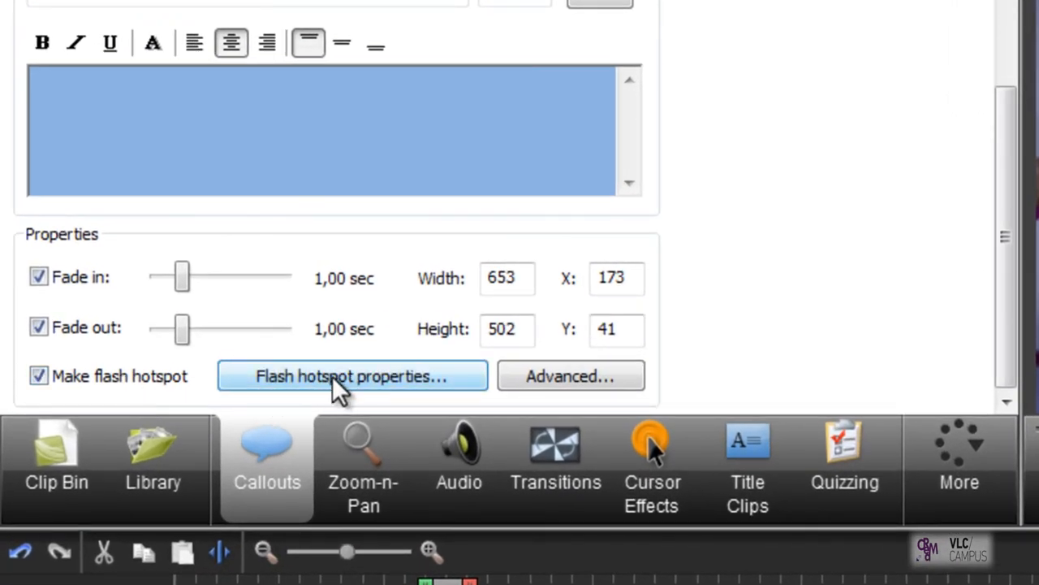
Step: Review the rounded rectangle callout's Flash hotspot properties, including the pause at end of callout option, without keeping changes
{"action": "left_click", "coordinate": [409, 376]}
{"action": "left_click_drag", "start_coordinate": [922, 344], "coordinate": [383, 154]}
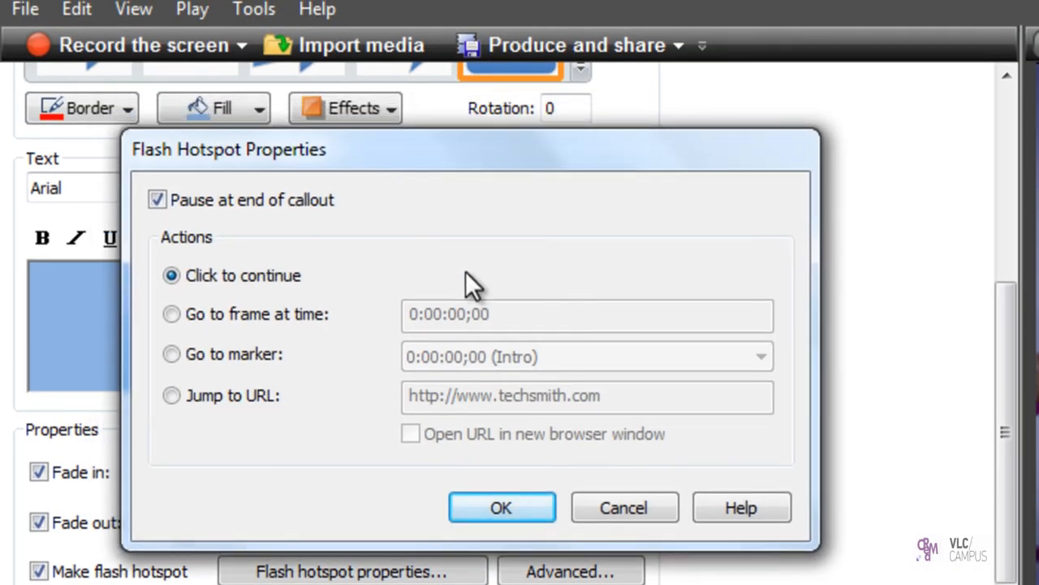
{"action": "left_click", "coordinate": [158, 199]}
{"action": "left_click", "coordinate": [623, 507]}
Step: Move the playhead over the rounded rectangle callout and try its Go to frame at time hotspot action
{"action": "left_click_drag", "start_coordinate": [244, 436], "coordinate": [389, 137]}
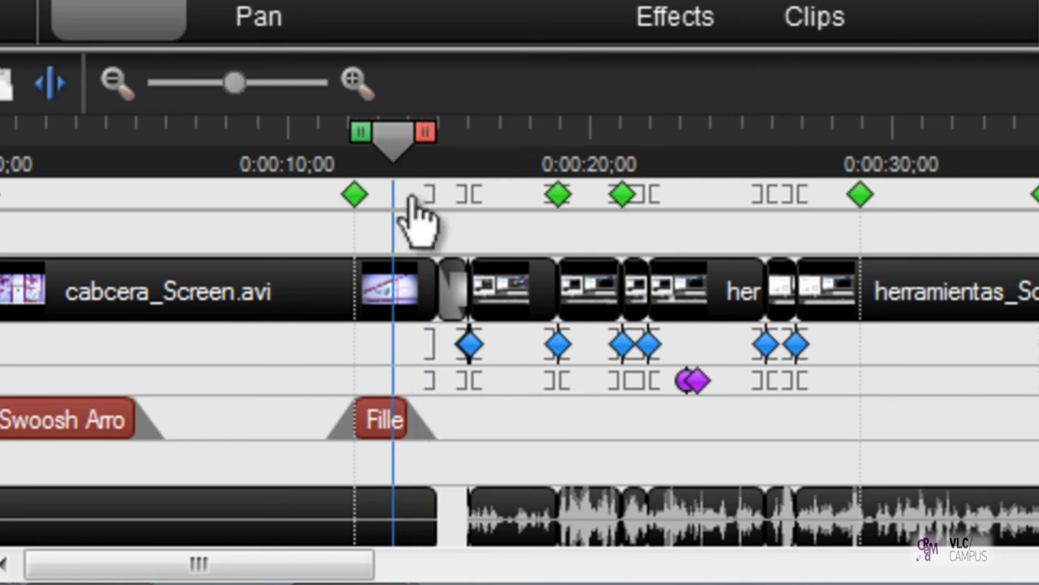
{"action": "left_click", "coordinate": [388, 421]}
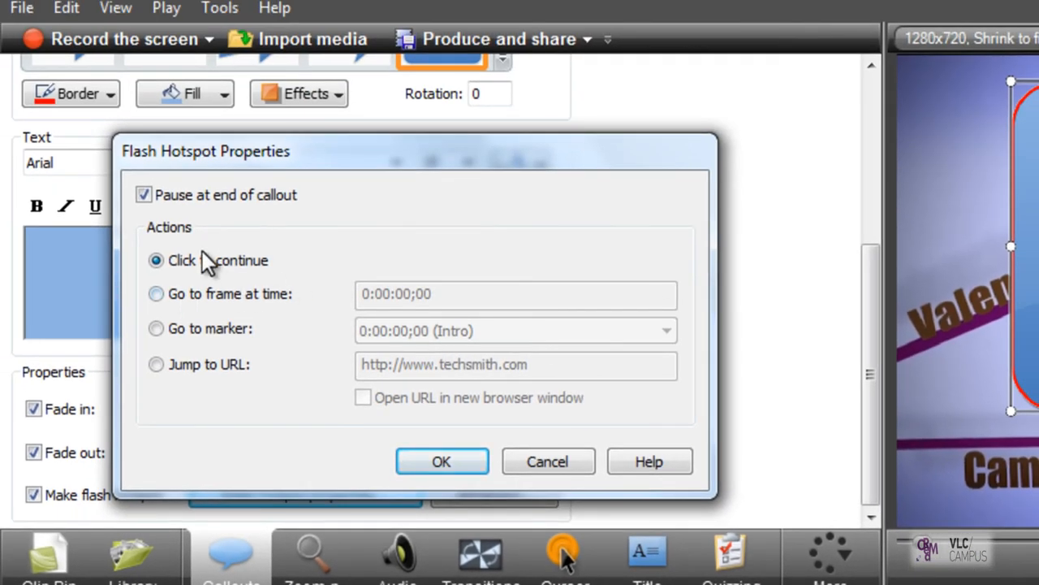
{"action": "left_click", "coordinate": [156, 294]}
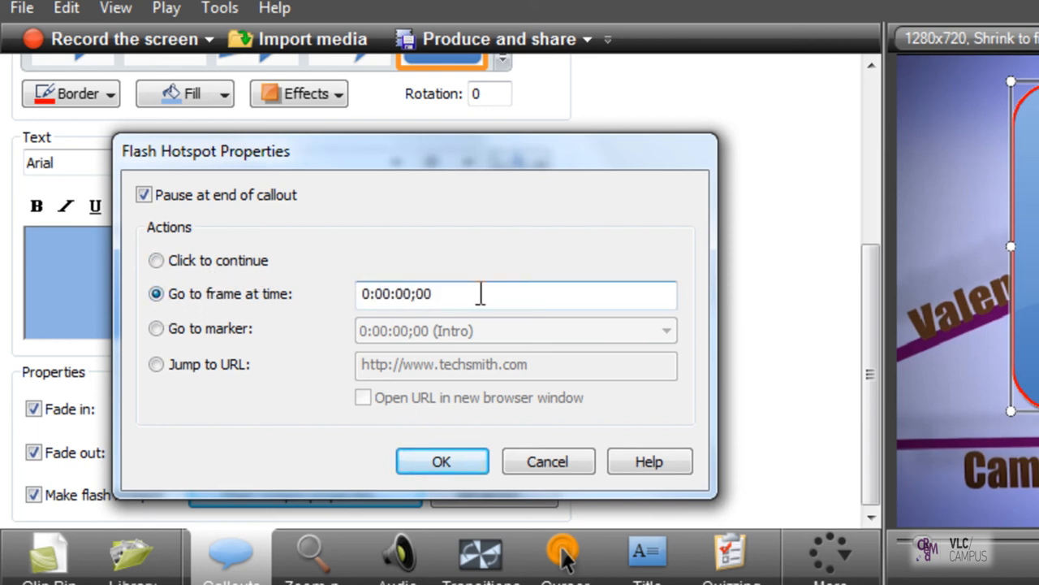
{"action": "left_click_drag", "start_coordinate": [480, 294], "coordinate": [344, 290]}
{"action": "left_click", "coordinate": [377, 293]}
{"action": "left_click_drag", "start_coordinate": [447, 297], "coordinate": [377, 286]}
{"action": "left_click", "coordinate": [377, 291]}
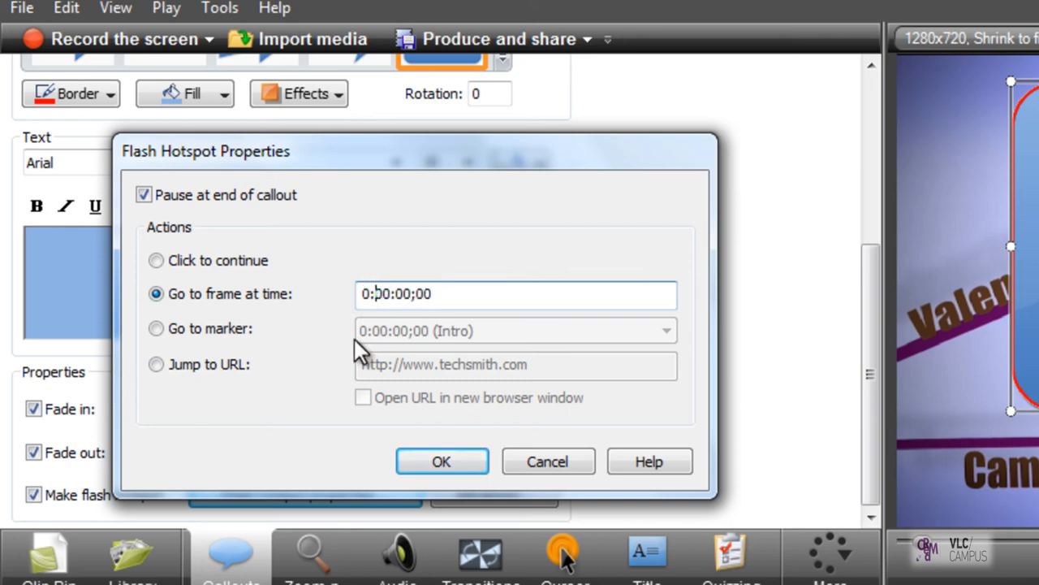
Step: Try the Go to marker hotspot action and look through the available timeline markers, leaving Intro chosen
{"action": "left_click", "coordinate": [156, 329]}
{"action": "left_click", "coordinate": [553, 332]}
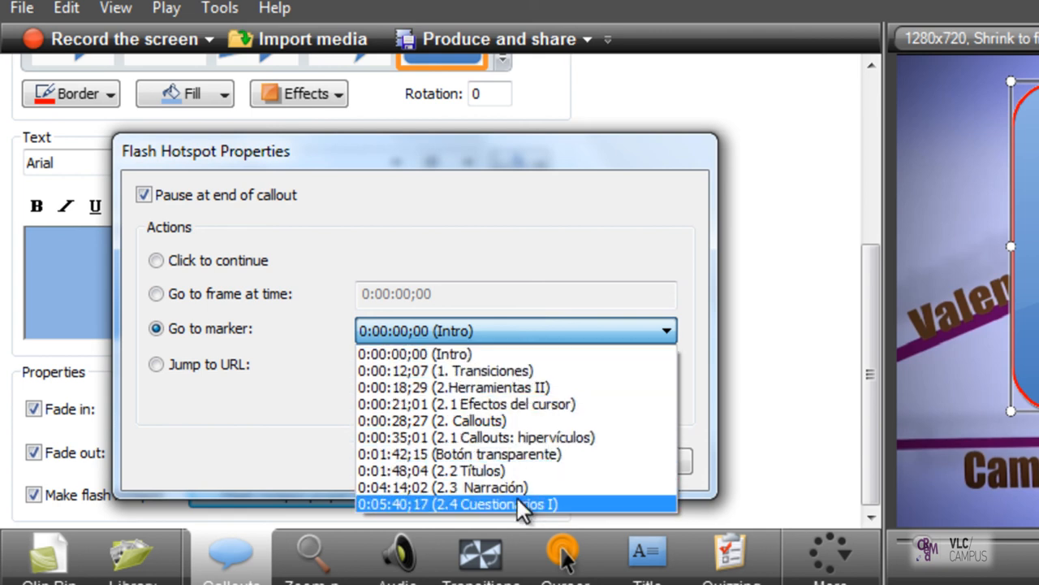
{"action": "left_click", "coordinate": [534, 327]}
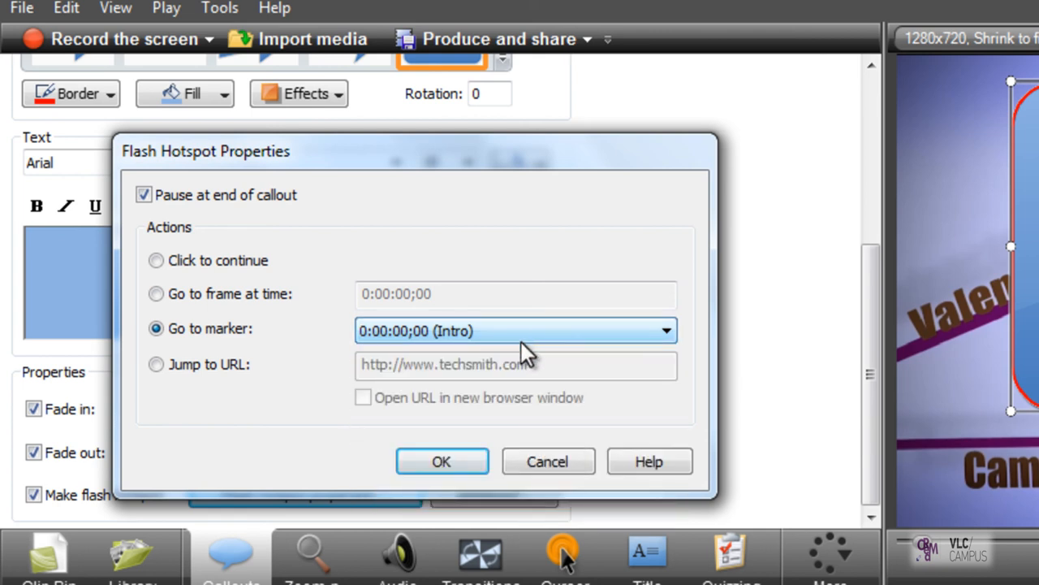
{"action": "left_click", "coordinate": [216, 363]}
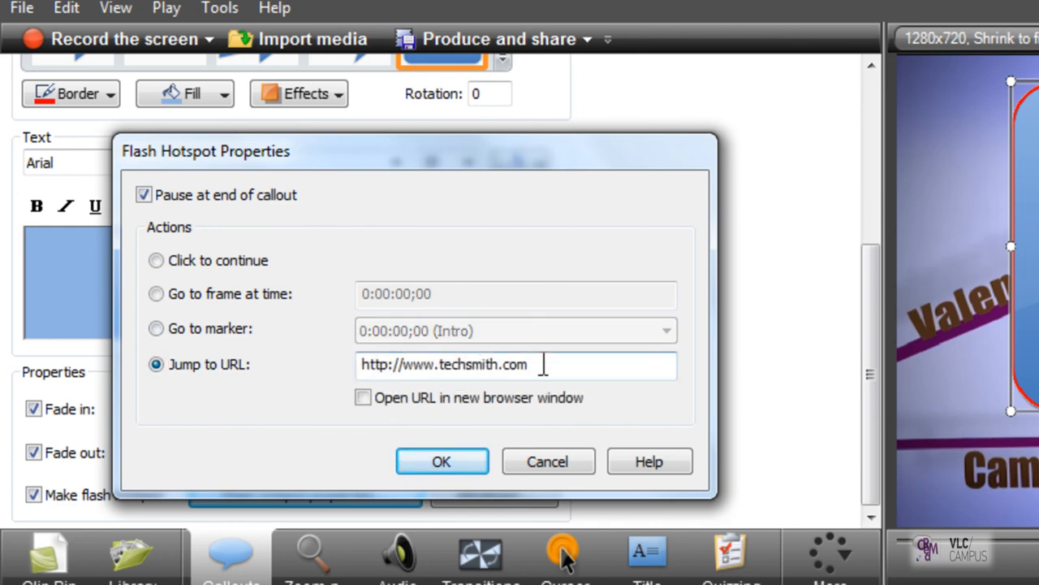
{"action": "left_click_drag", "start_coordinate": [544, 365], "coordinate": [340, 357]}
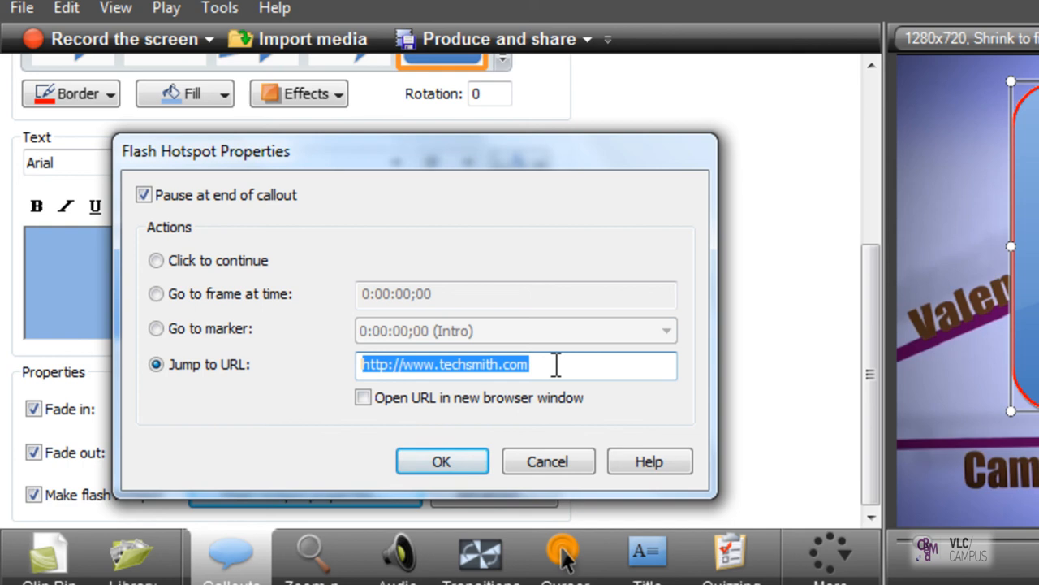
{"action": "type", "text": "ht"}
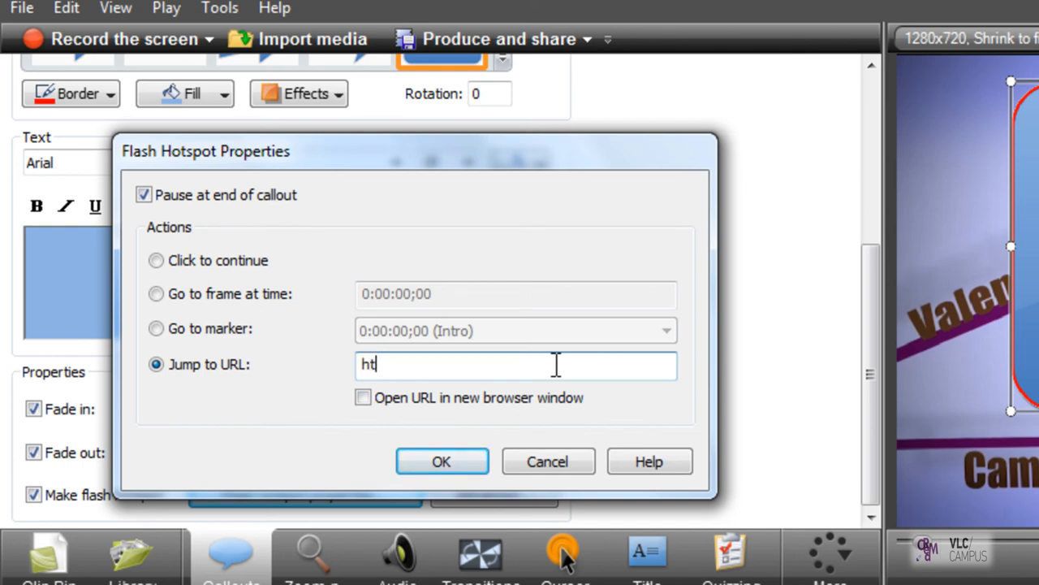
{"action": "type", "text": "http://cream.uv.es"}
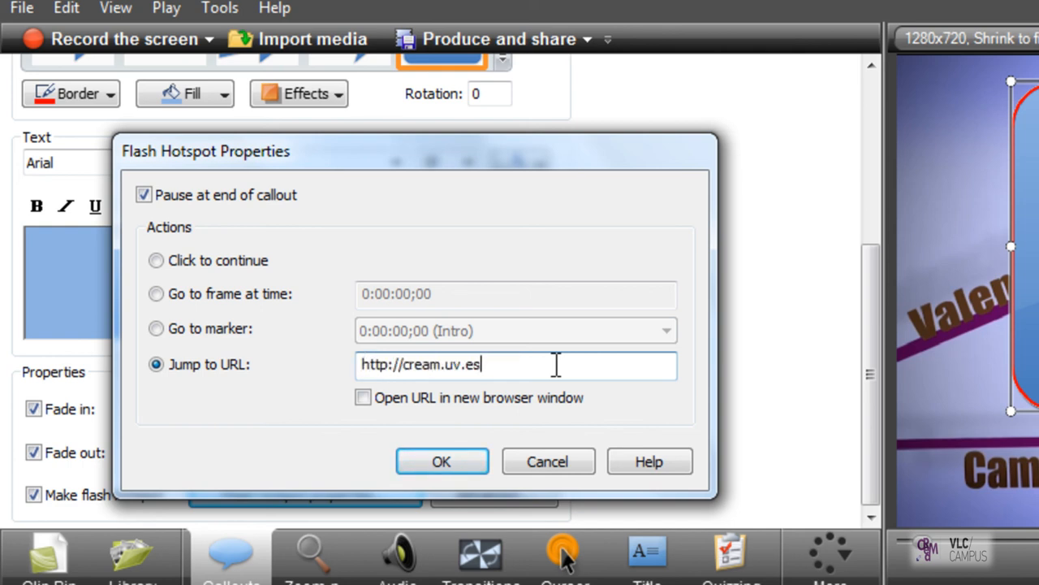
{"action": "left_click", "coordinate": [360, 399]}
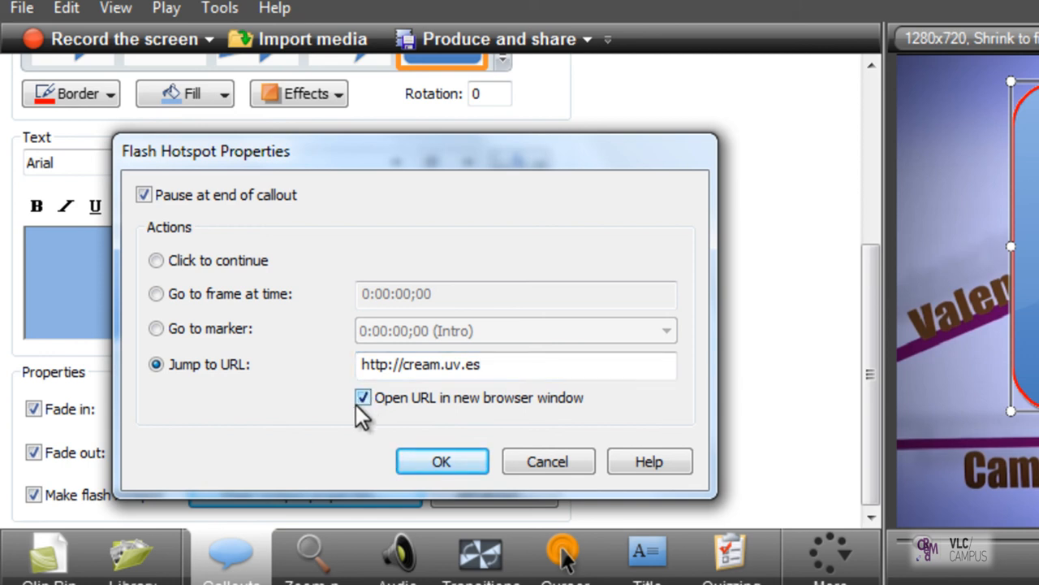
{"action": "left_click", "coordinate": [437, 464]}
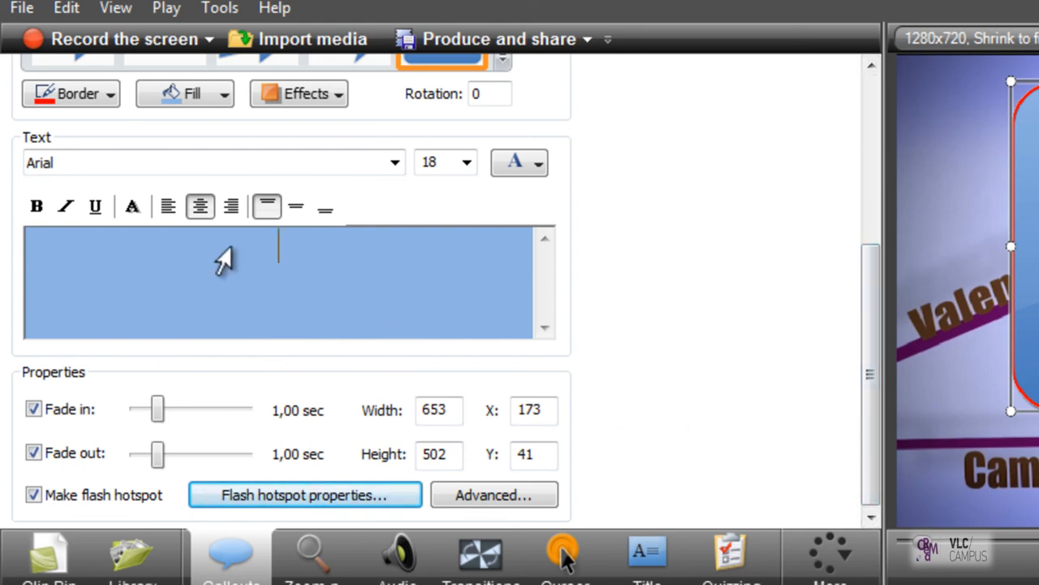
Step: Enter "Pincha aquí para visitar nuestra web" in the callout at size 72 and change it to "Pincha aquí para enviarme un mail"
{"action": "type", "text": "nche"}
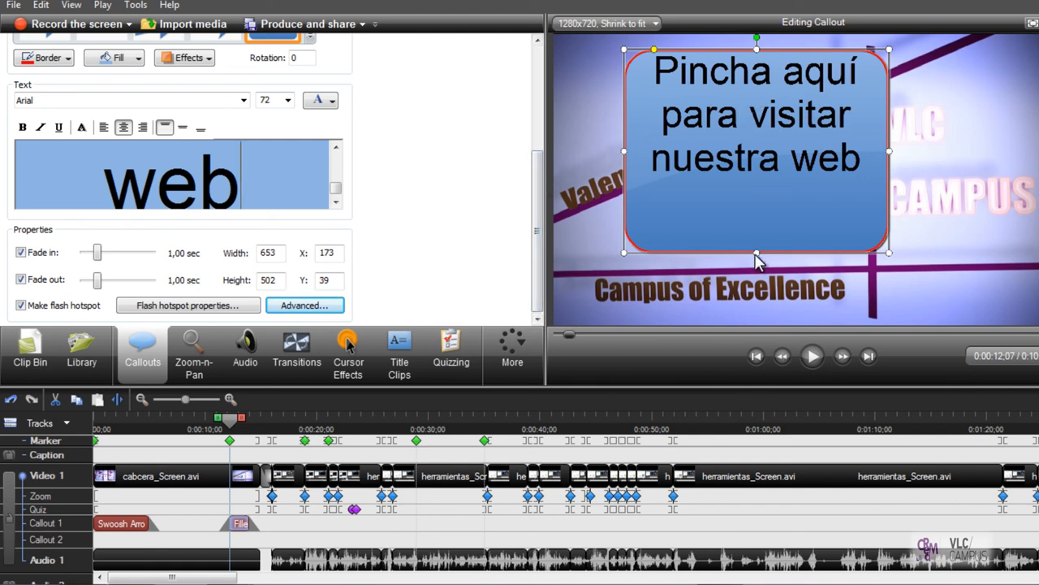
{"action": "left_click_drag", "start_coordinate": [336, 187], "coordinate": [65, 194]}
{"action": "left_click", "coordinate": [150, 180]}
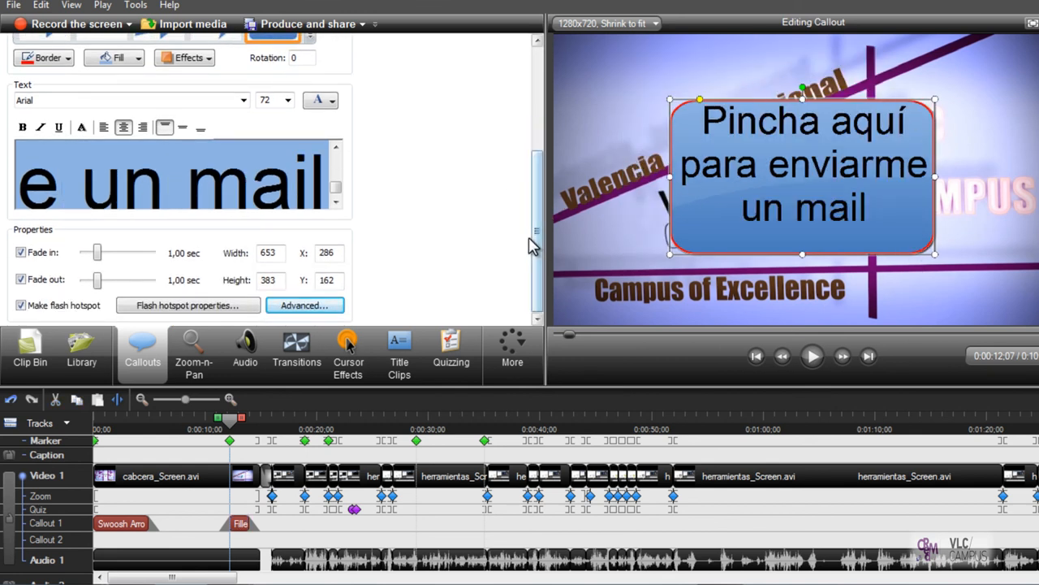
Step: Change the callout hotspot's URL to a mailto: link with the contact's e-mail address
{"action": "left_click", "coordinate": [176, 312]}
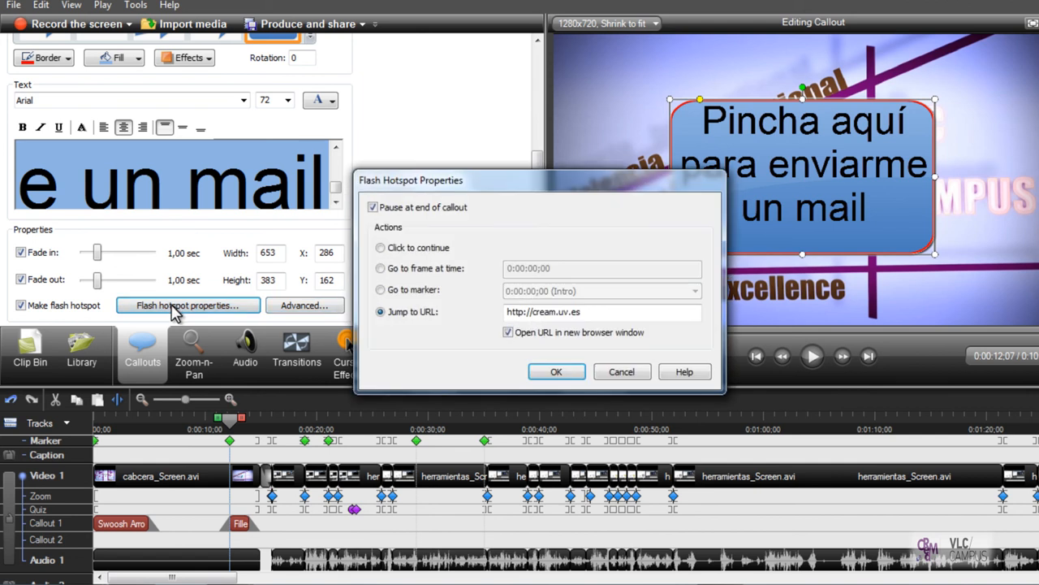
{"action": "left_click_drag", "start_coordinate": [606, 314], "coordinate": [499, 314]}
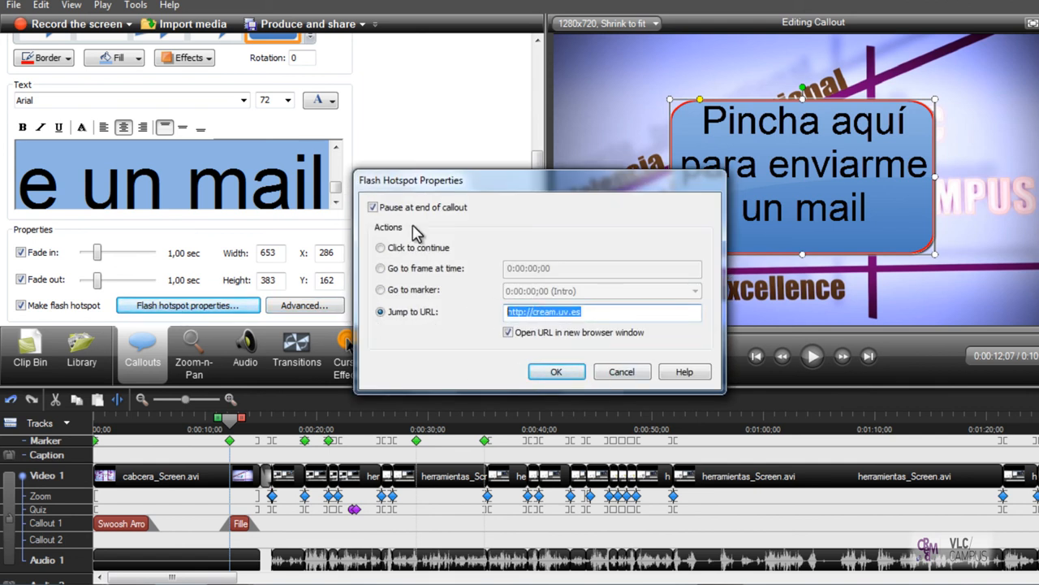
{"action": "type", "text": "mailto"}
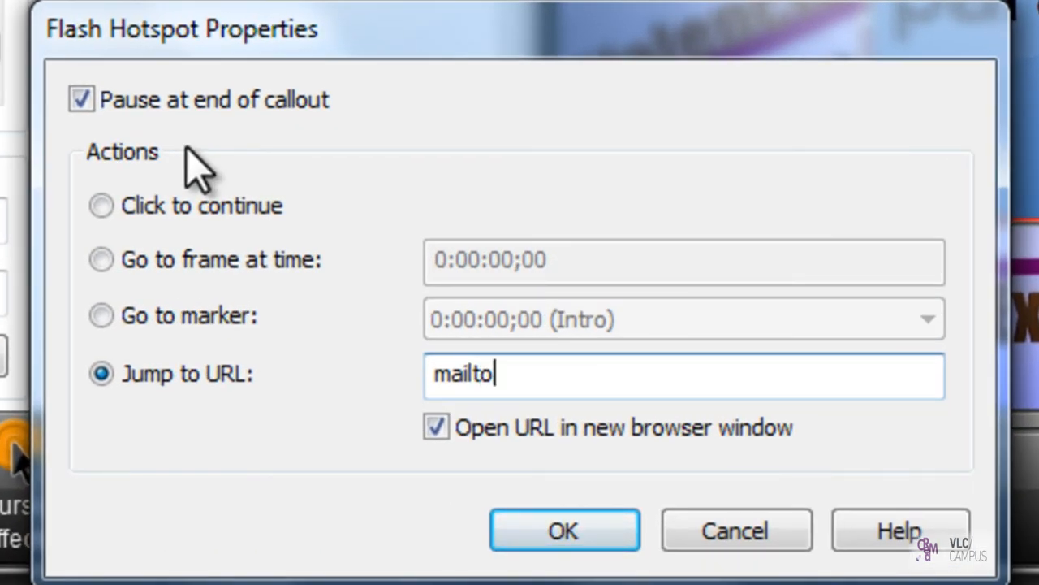
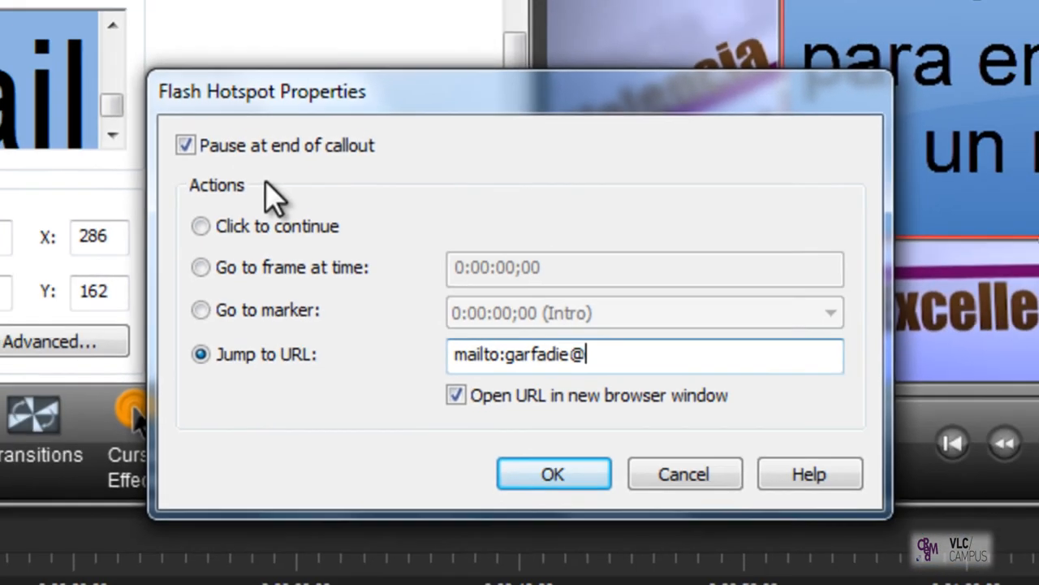
{"action": "key", "text": "Return"}
Step: Switch to Firefox and test the e-mail and website hotspots in the published video, closing the new message window without sending
{"action": "mouse_move", "coordinate": [77, 570]}
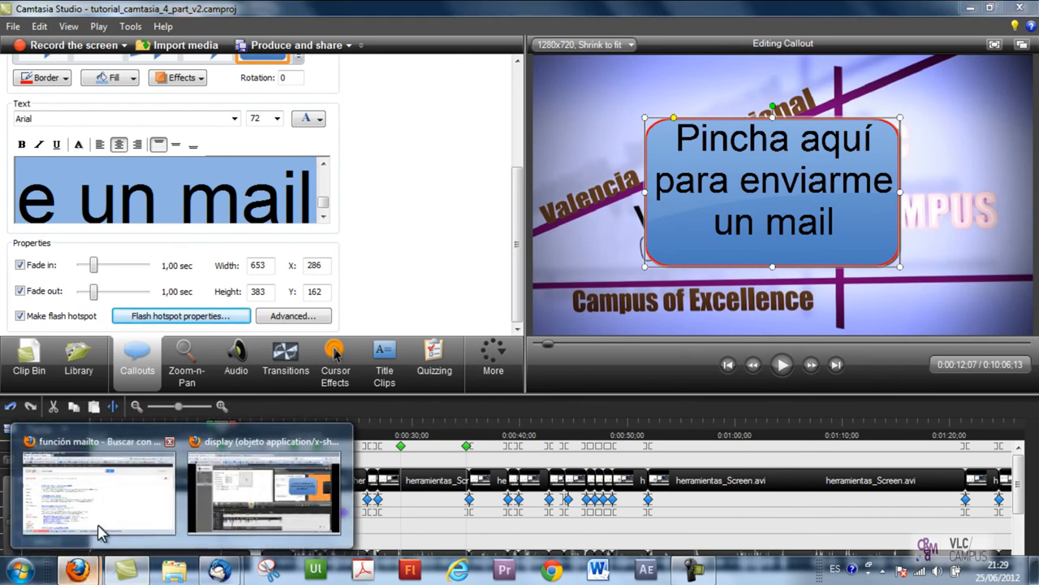
{"action": "left_click", "coordinate": [268, 495]}
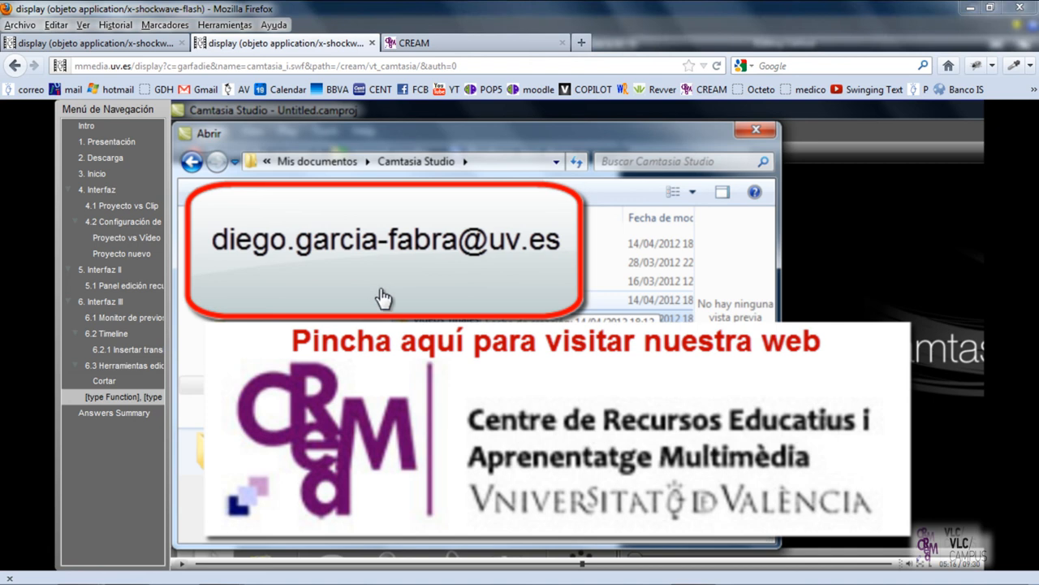
{"action": "left_click", "coordinate": [465, 270]}
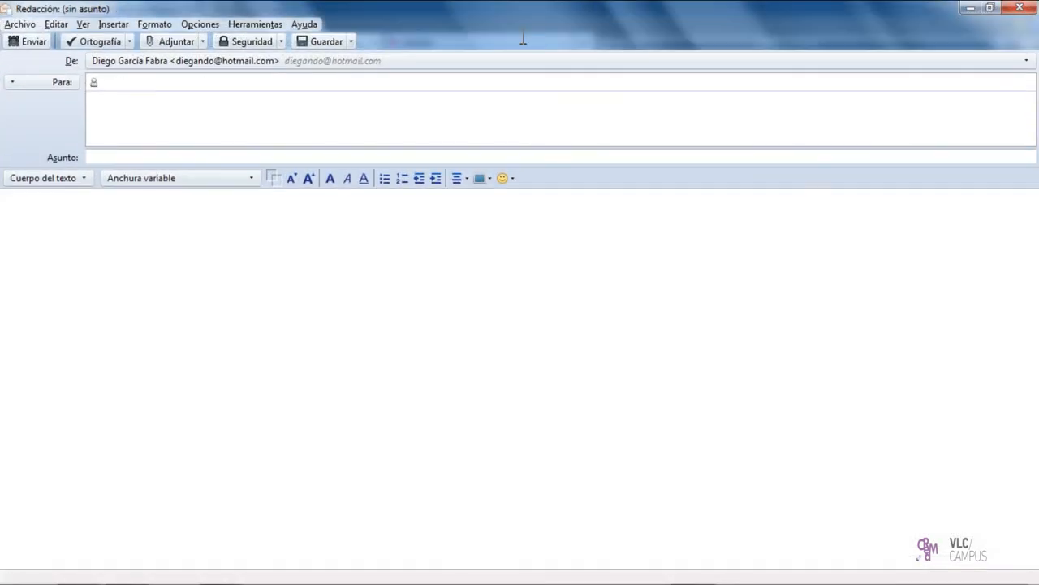
{"action": "left_click_drag", "start_coordinate": [209, 82], "coordinate": [113, 82]}
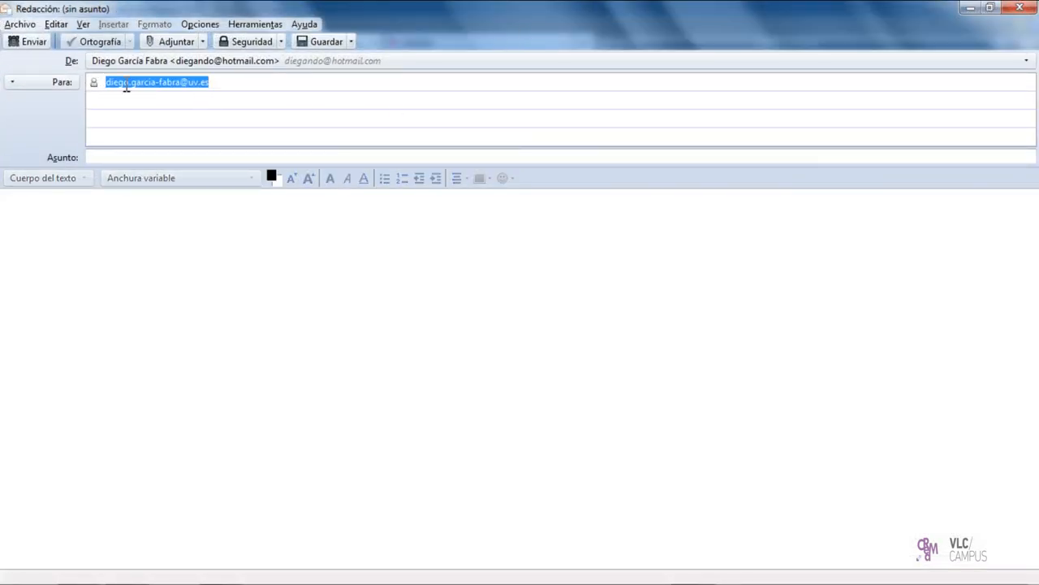
{"action": "left_click", "coordinate": [124, 83]}
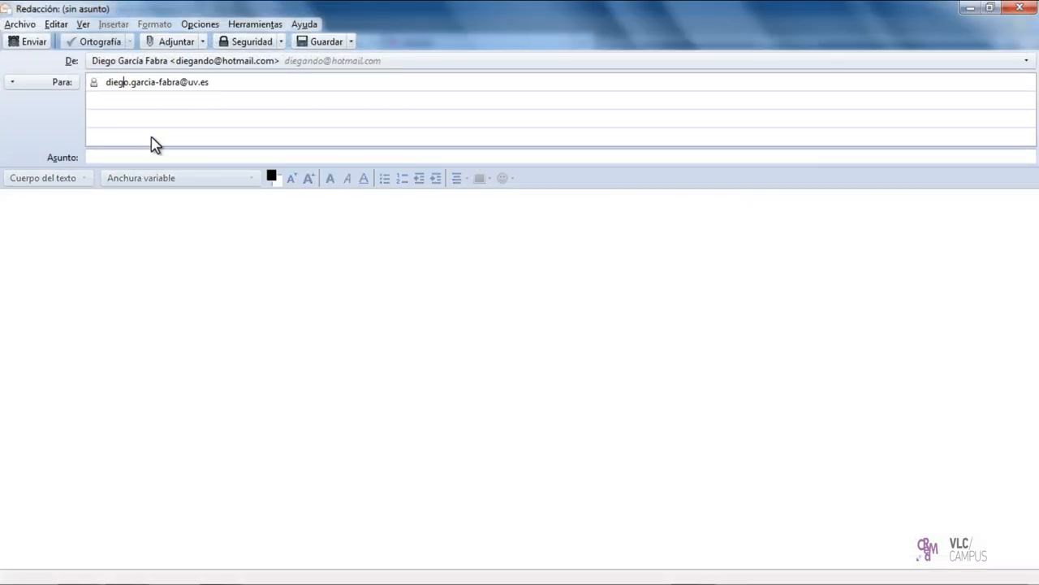
{"action": "left_click", "coordinate": [1019, 8]}
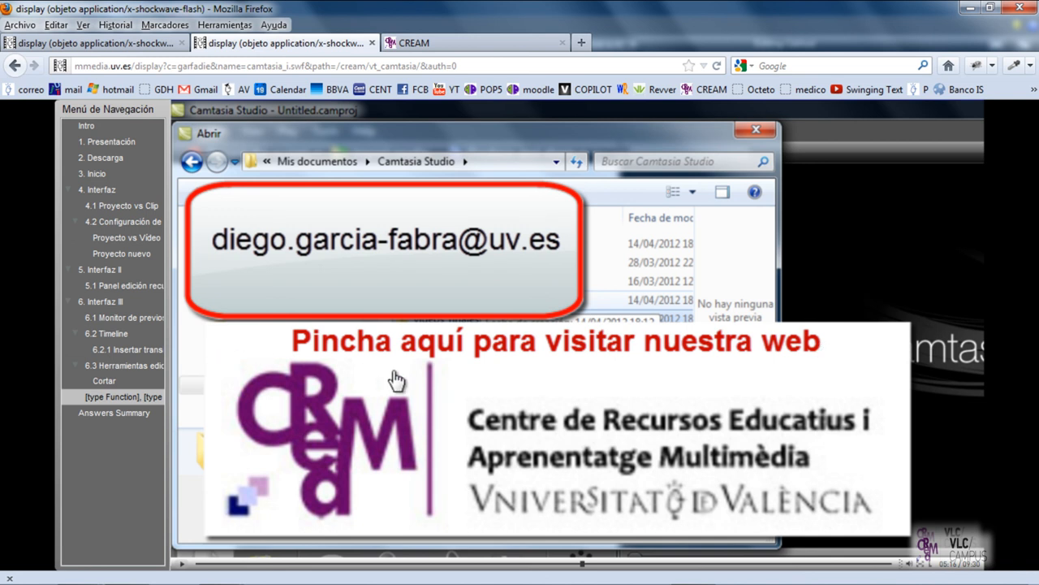
{"action": "left_click", "coordinate": [564, 422]}
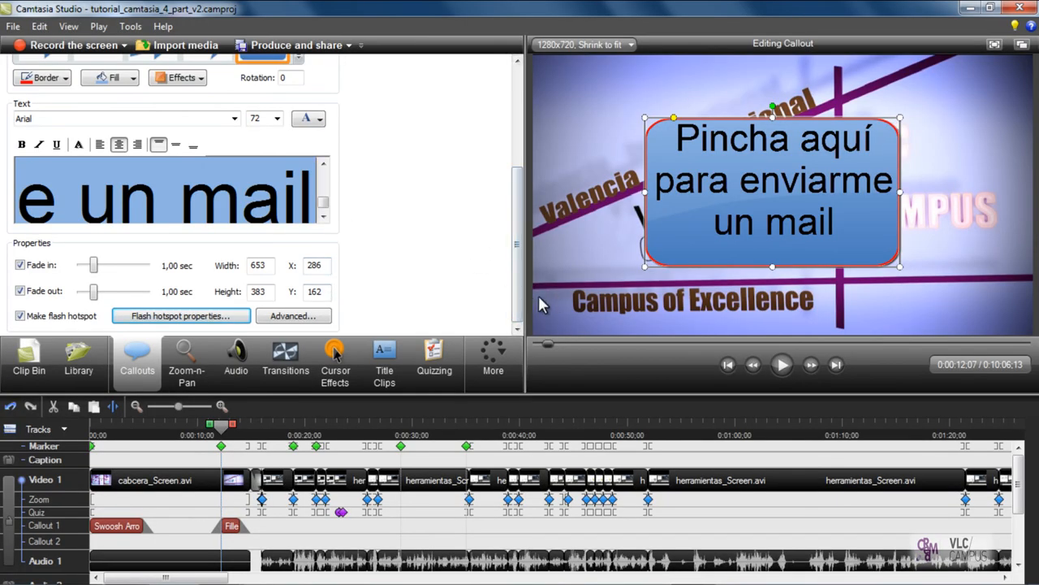
Step: In Camtasia Studio, change the rounded rectangle callout's shape to the 000_VLC_CAMPUS custom image
{"action": "scroll", "coordinate": [303, 226], "scroll_direction": "up", "scroll_amount": 3}
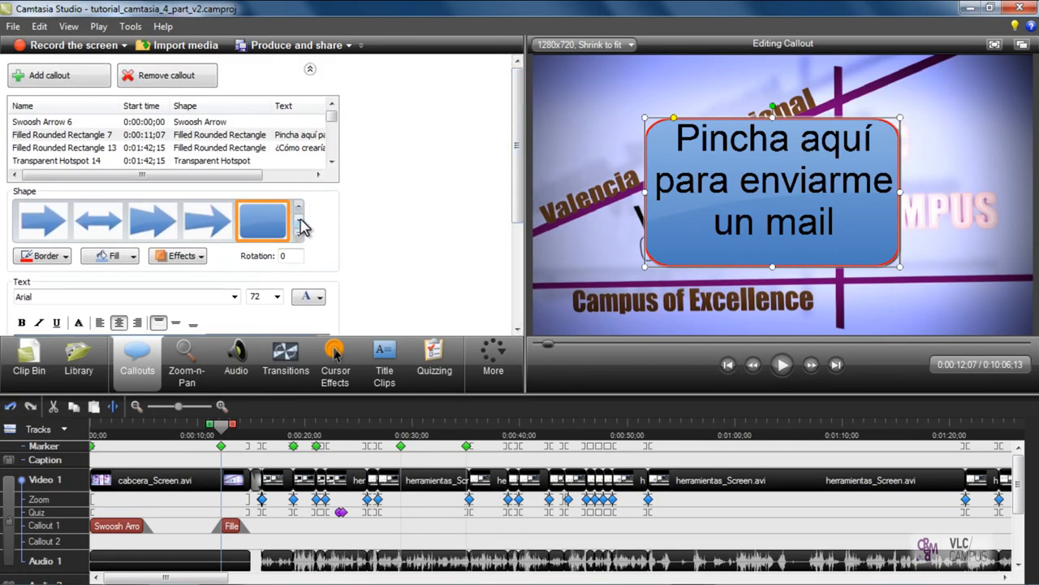
{"action": "left_click", "coordinate": [299, 225]}
{"action": "left_click", "coordinate": [298, 225]}
{"action": "left_click", "coordinate": [299, 225]}
{"action": "left_click", "coordinate": [299, 225]}
{"action": "left_click", "coordinate": [179, 234]}
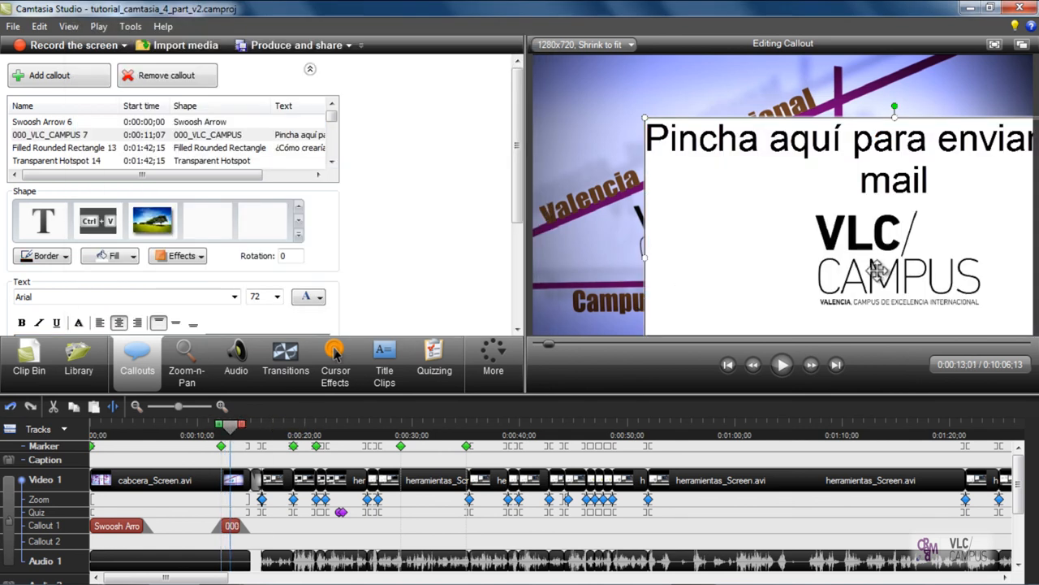
Step: Delete the image callout's text, shrink it to about 332 by 222, and position it at about X 82, Y 65
{"action": "left_click_drag", "start_coordinate": [798, 202], "coordinate": [760, 149]}
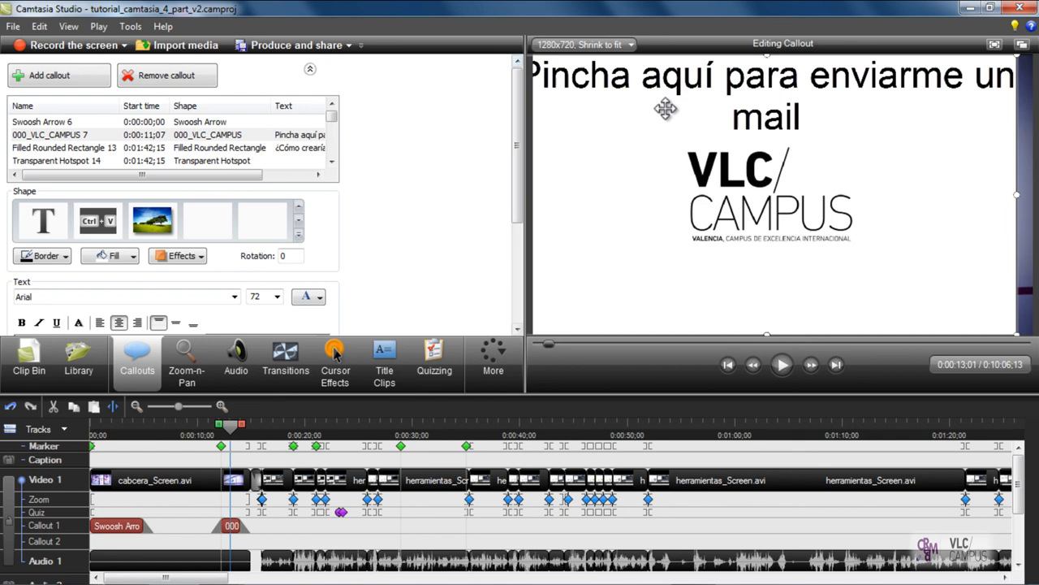
{"action": "left_click_drag", "start_coordinate": [519, 183], "coordinate": [520, 284]}
{"action": "left_click_drag", "start_coordinate": [277, 215], "coordinate": [3, 203]}
{"action": "key", "text": "Delete"}
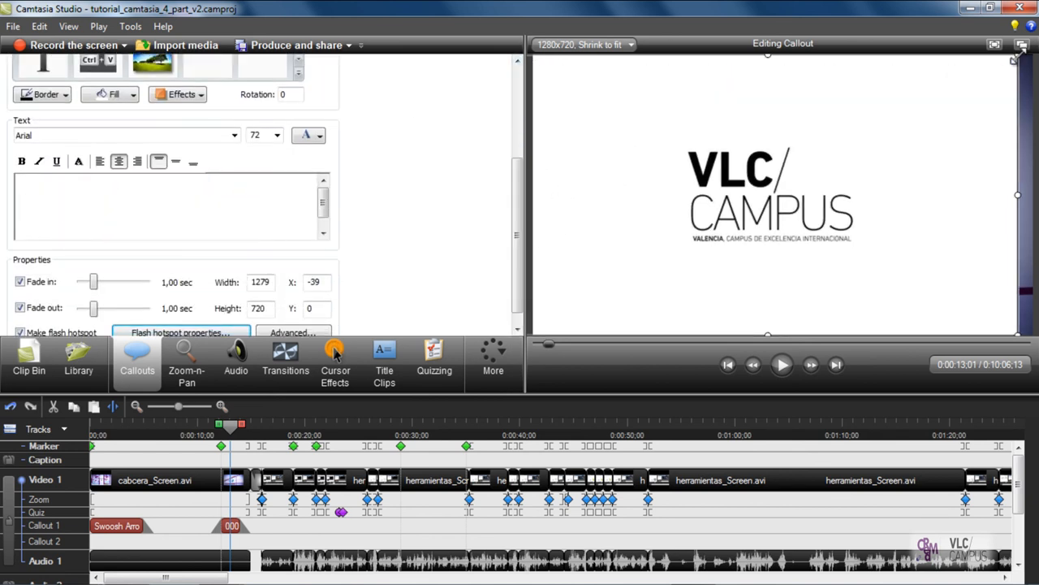
{"action": "left_click_drag", "start_coordinate": [937, 96], "coordinate": [656, 250]}
{"action": "left_click_drag", "start_coordinate": [577, 245], "coordinate": [615, 73]}
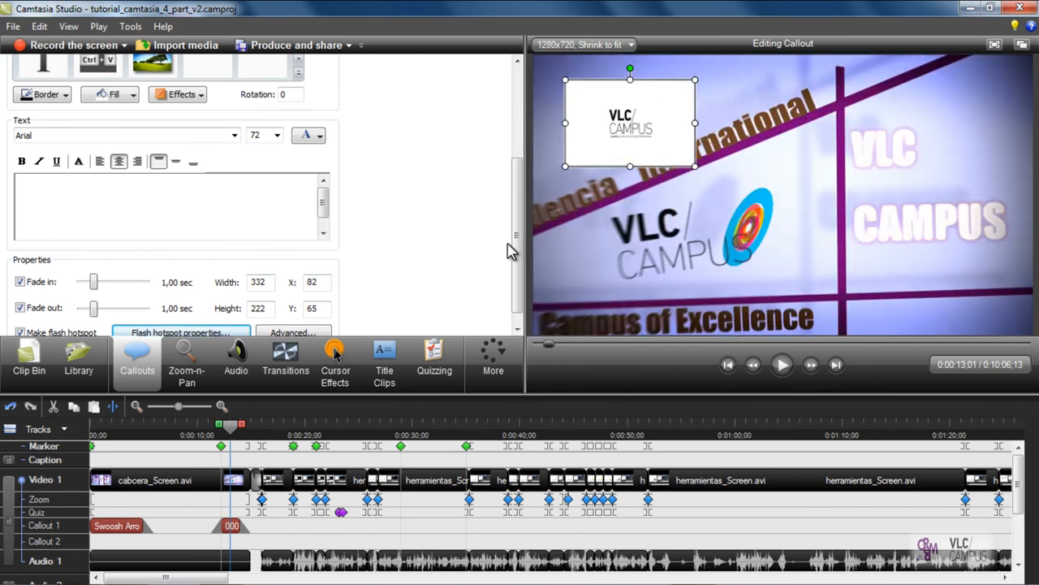
Step: Open the image callout's Flash hotspot properties and select the whole jump-to URL address
{"action": "left_click_drag", "start_coordinate": [512, 248], "coordinate": [507, 318]}
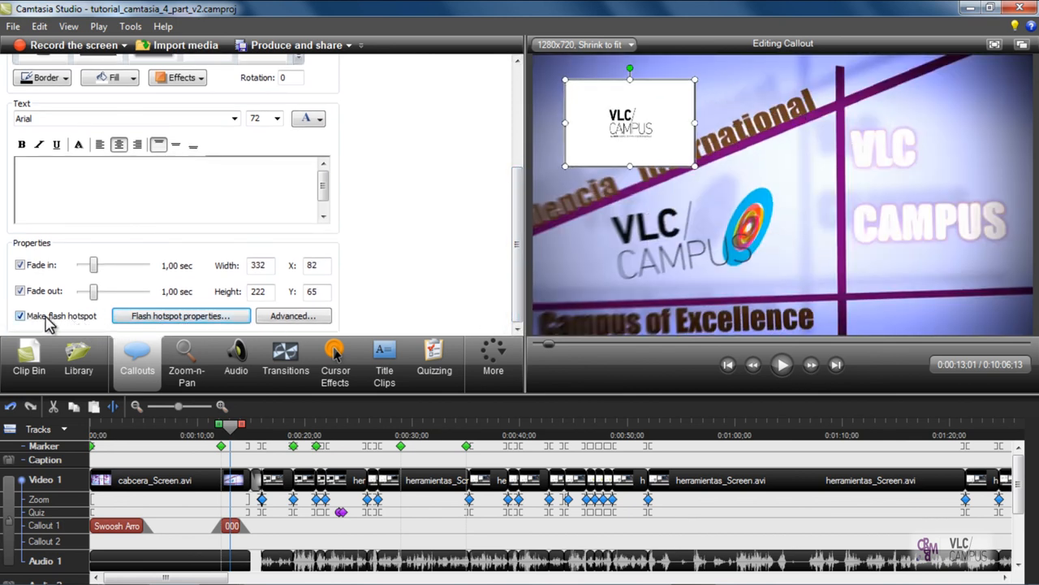
{"action": "left_click", "coordinate": [160, 323]}
{"action": "left_click_drag", "start_coordinate": [477, 197], "coordinate": [246, 82]}
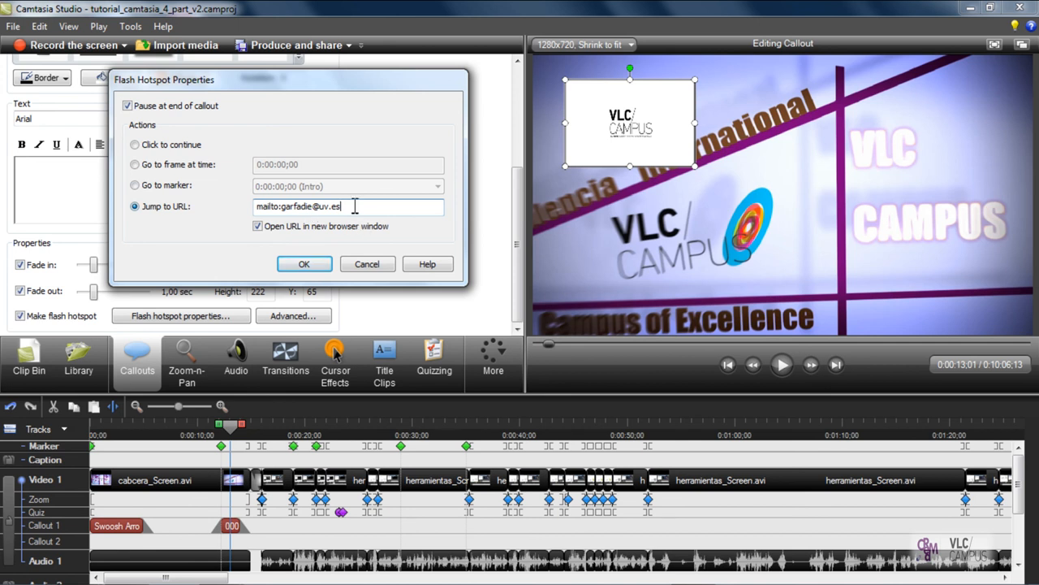
{"action": "left_click_drag", "start_coordinate": [354, 206], "coordinate": [192, 216]}
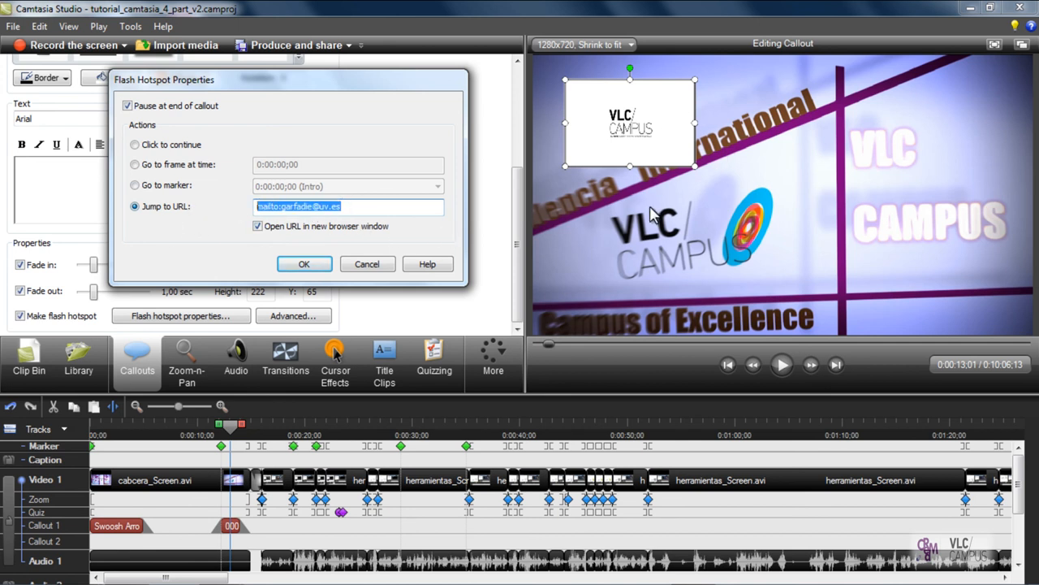